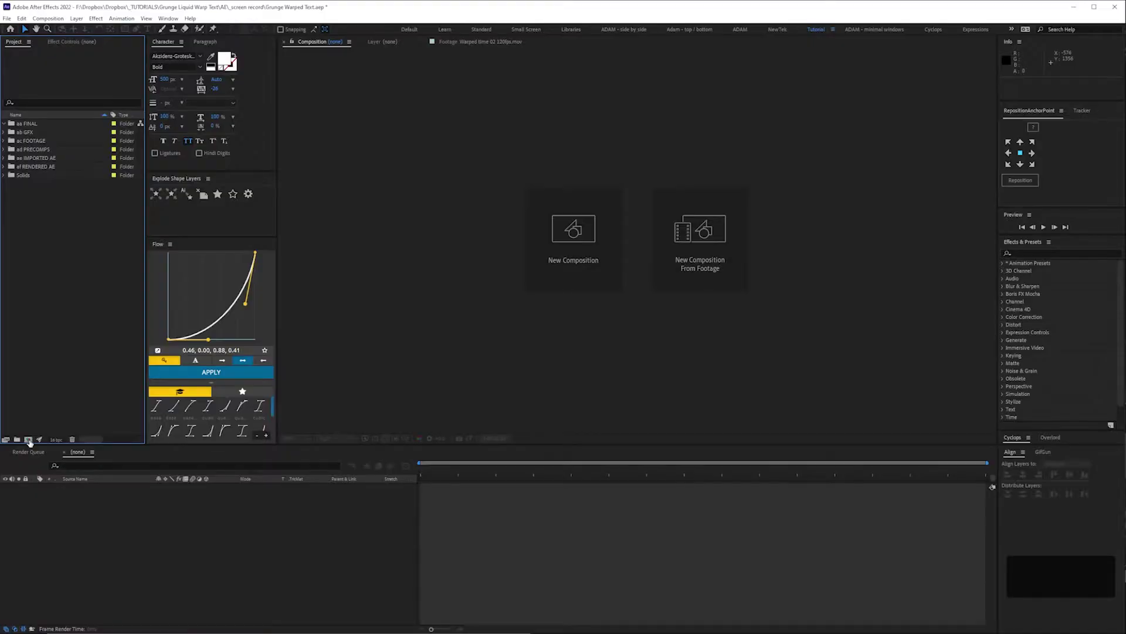
# - Create a 1920 × 1080, 240 fps, 10-second composition named 01 TEXT TIME DISPLACE and file it in the PRECOMPS folder
pyautogui.click(28, 440)
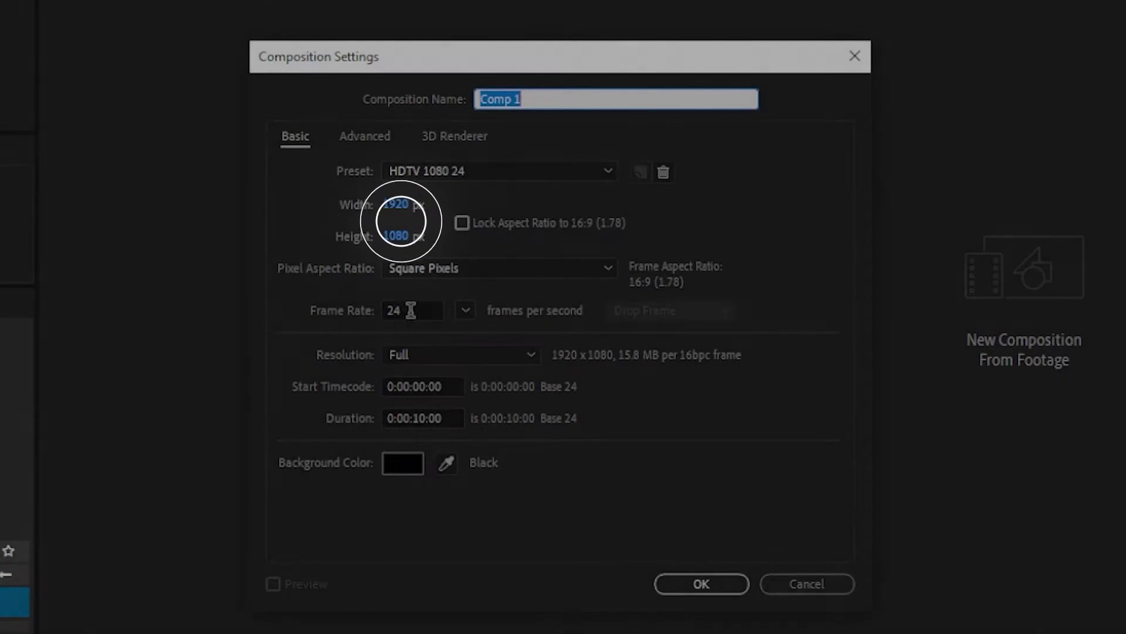
pyautogui.click(428, 308)
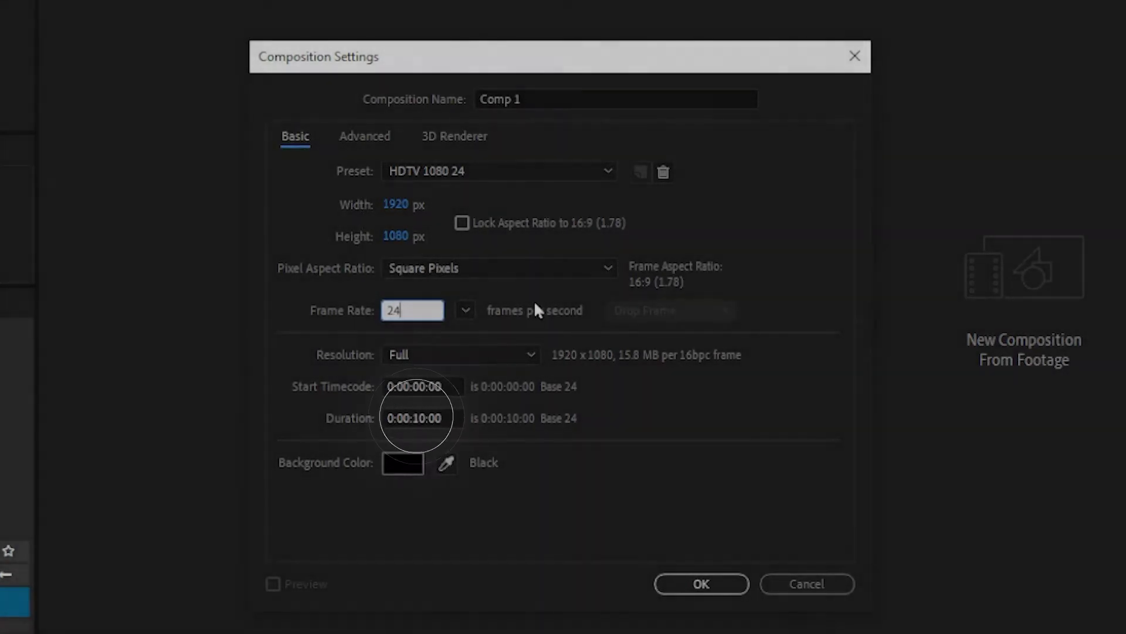
pyautogui.write('0')
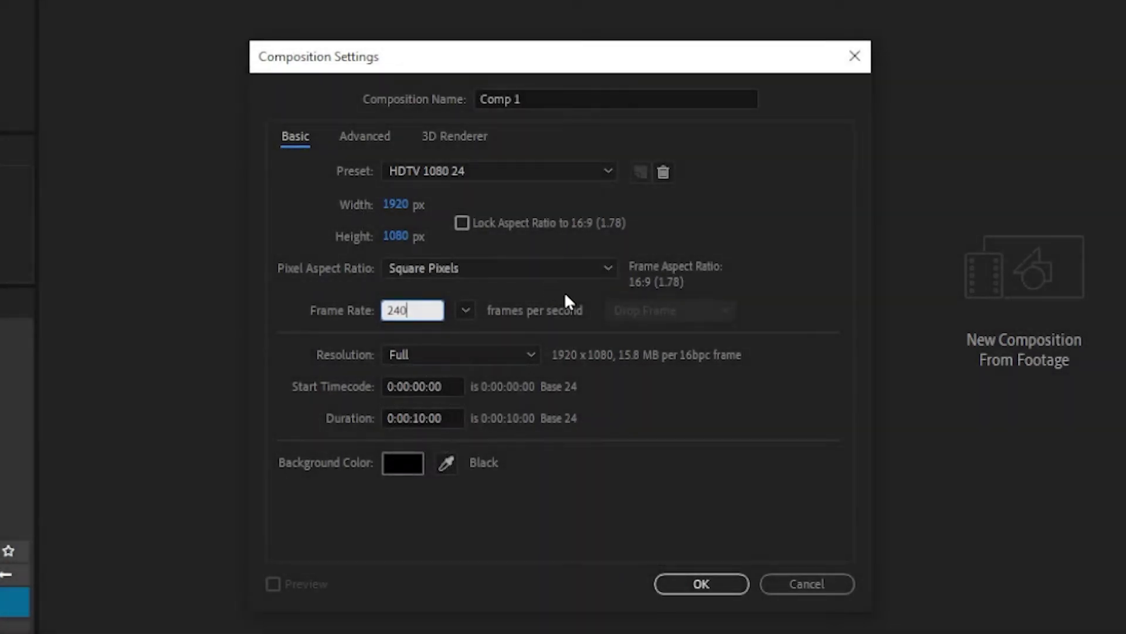
pyautogui.click(528, 98)
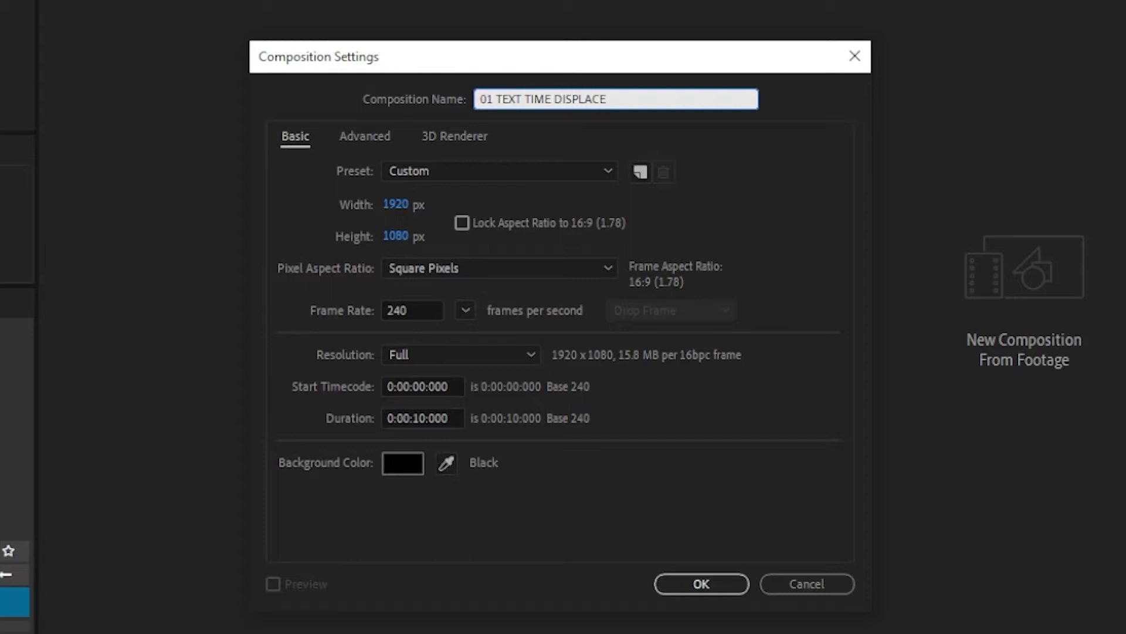
pyautogui.click(702, 585)
pyautogui.moveTo(41, 128); pyautogui.dragTo(47, 179)
pyautogui.click(5, 150)
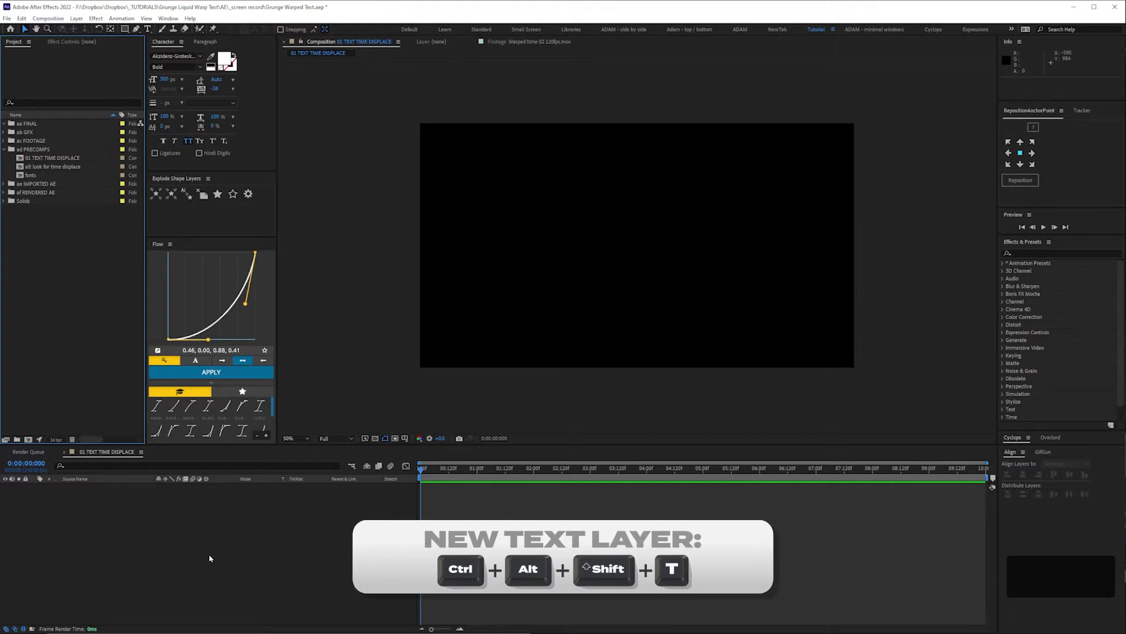
# - Add a text layer reading WARPED and set its font to Genera Alt Black at 260 px
pyautogui.hotkey('ctrl', 'alt', 'shift', 't')
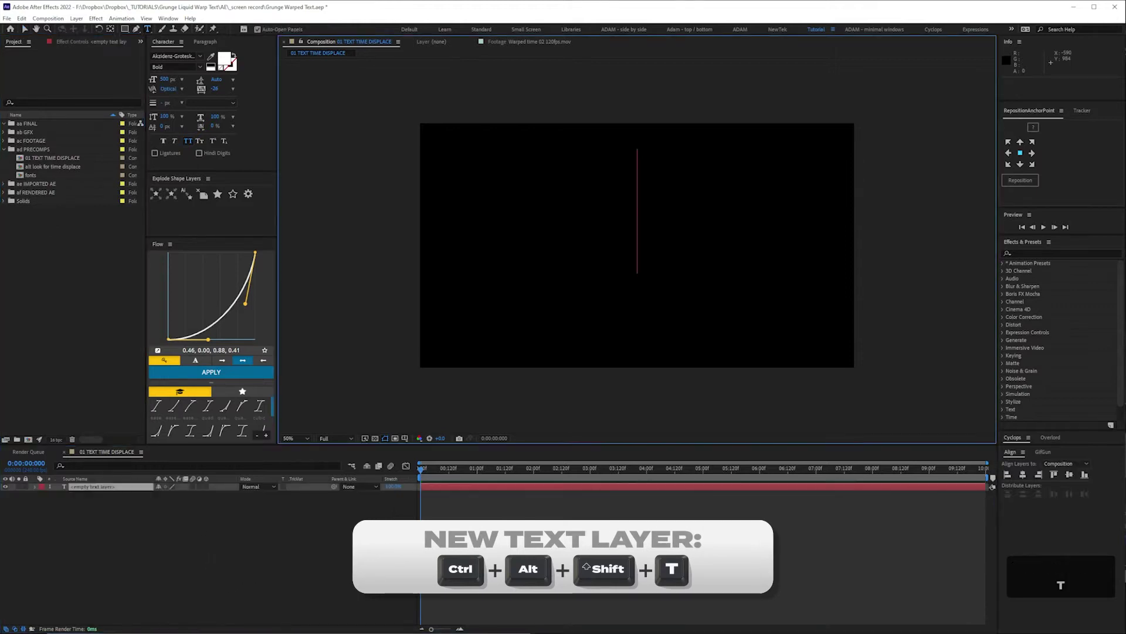
pyautogui.write('WARPED')
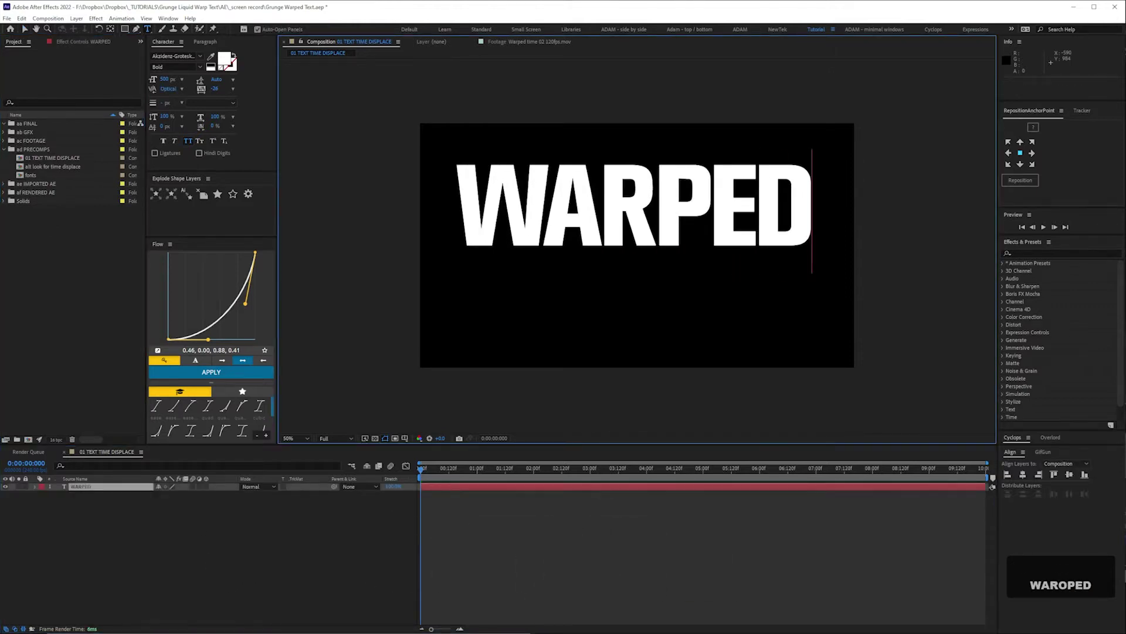
pyautogui.press('capslock')
pyautogui.click(175, 56)
pyautogui.write('gener')
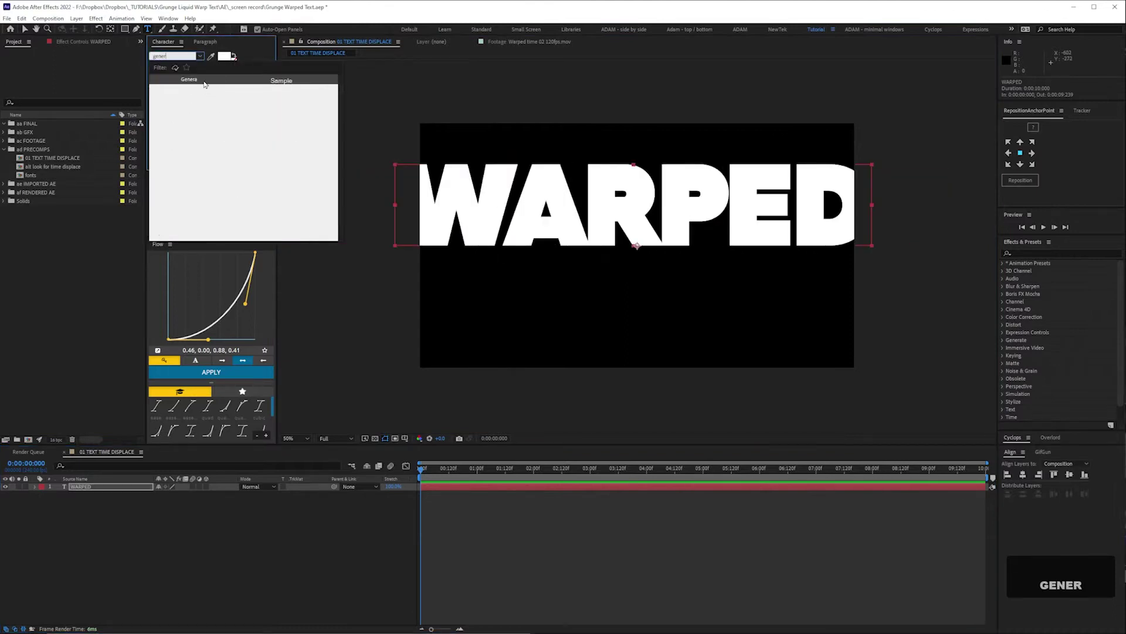
pyautogui.click(204, 83)
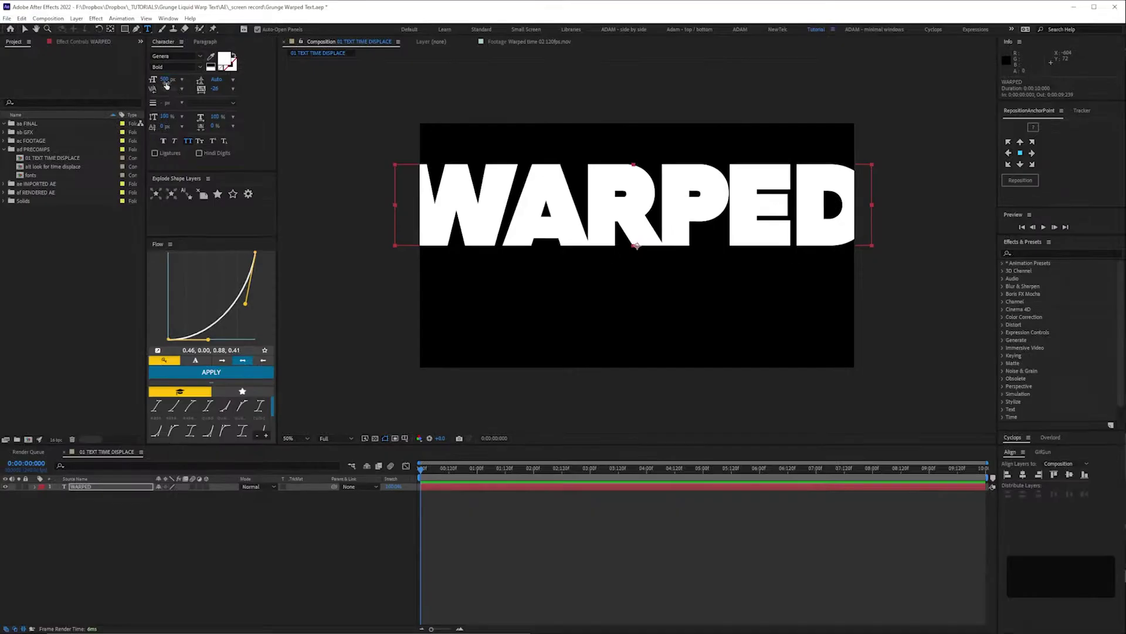
# - Adjust the tracking of individual letters in WARPED, setting the middle letters to -12
pyautogui.moveTo(651, 226); pyautogui.dragTo(686, 226)
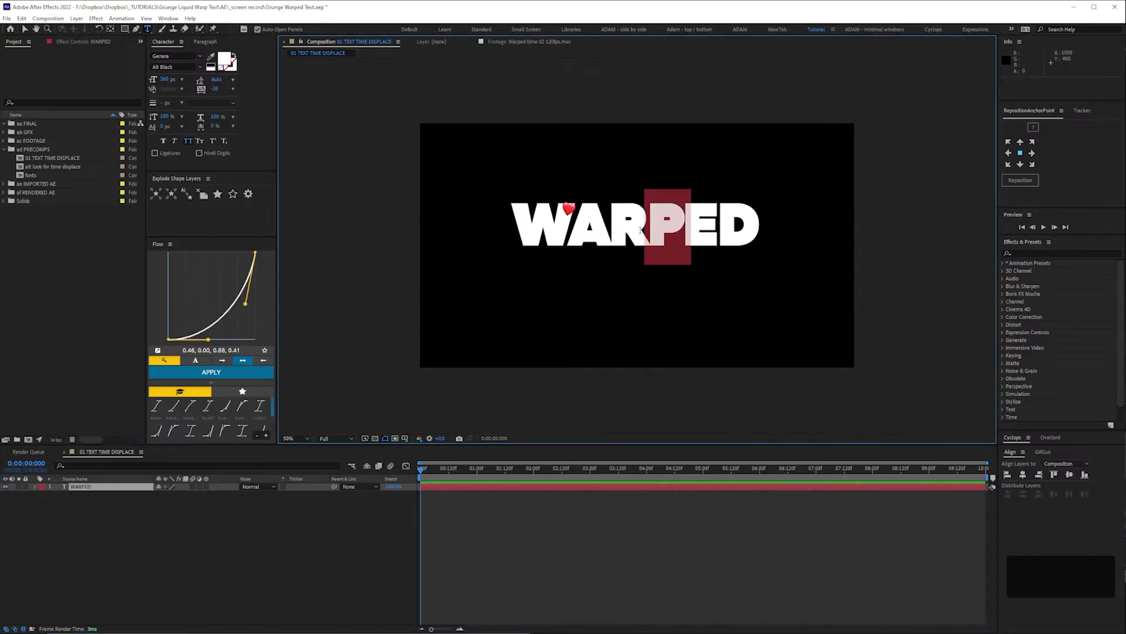
pyautogui.click(217, 90)
pyautogui.hotkey('shift', 'Down')
pyautogui.moveTo(564, 227); pyautogui.dragTo(650, 227)
pyautogui.click(216, 89)
pyautogui.write('-12')
pyautogui.press('Return')
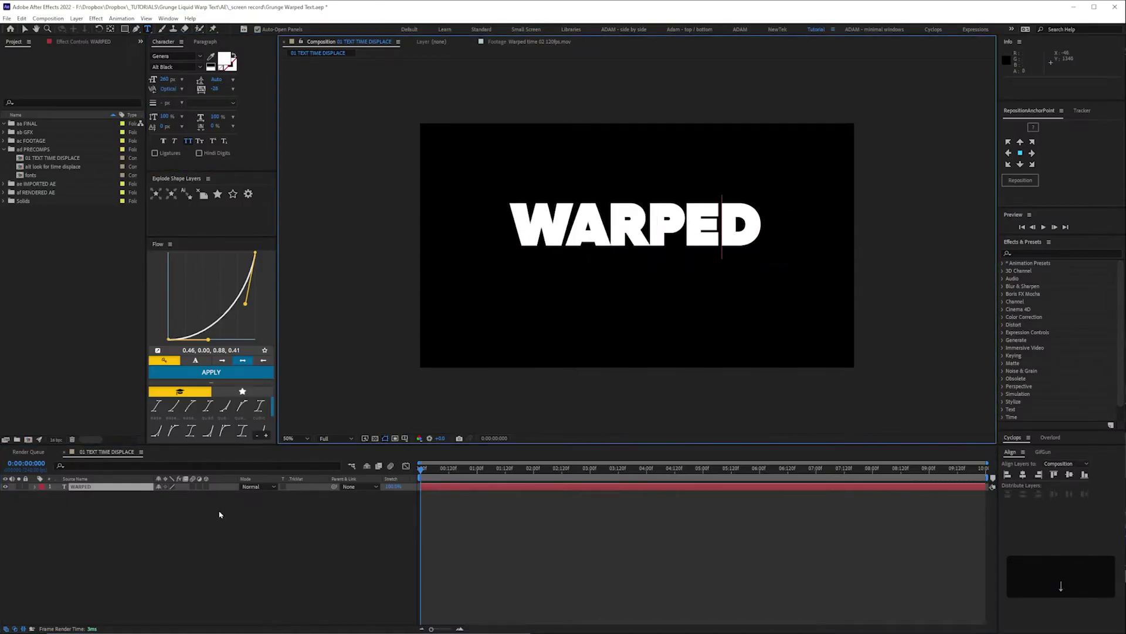
# - Switch the time display from timecode to frames and centre the WARPED layer's anchor point
pyautogui.keyDown('ctrl'); pyautogui.click(41, 466); pyautogui.keyUp('ctrl')
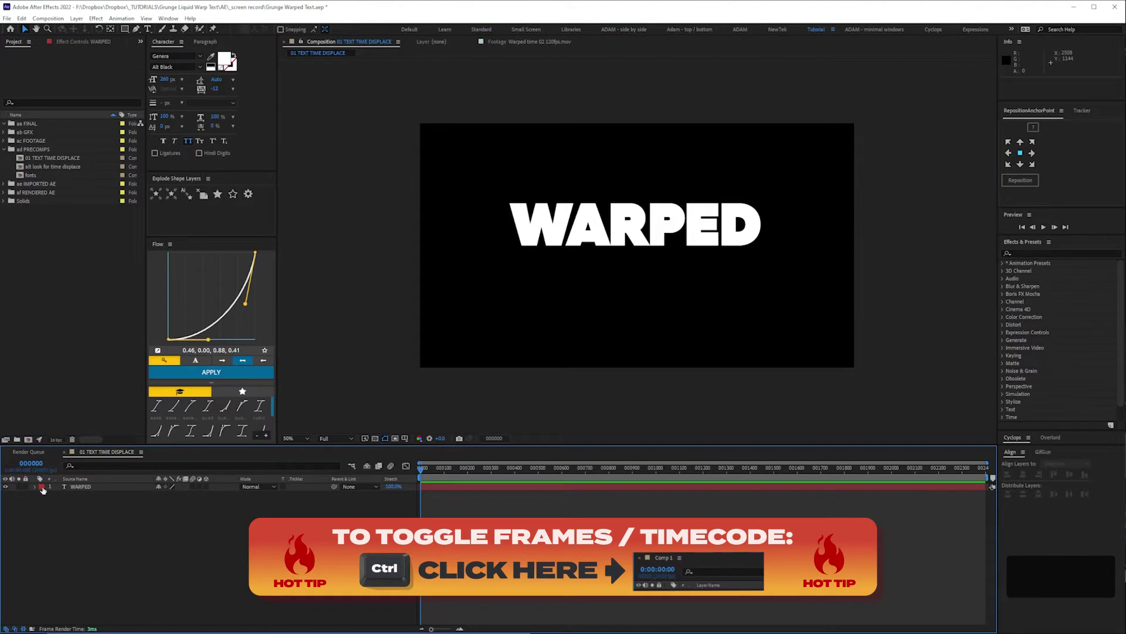
pyautogui.click(613, 239)
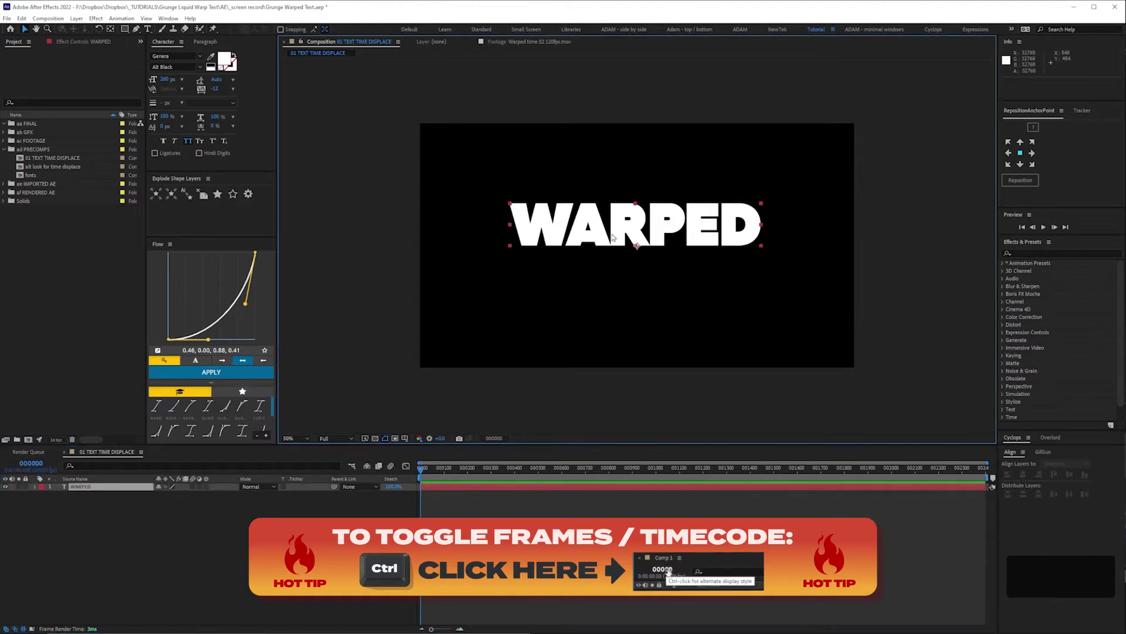
pyautogui.hotkey('ctrl', 'alt', 'Home')
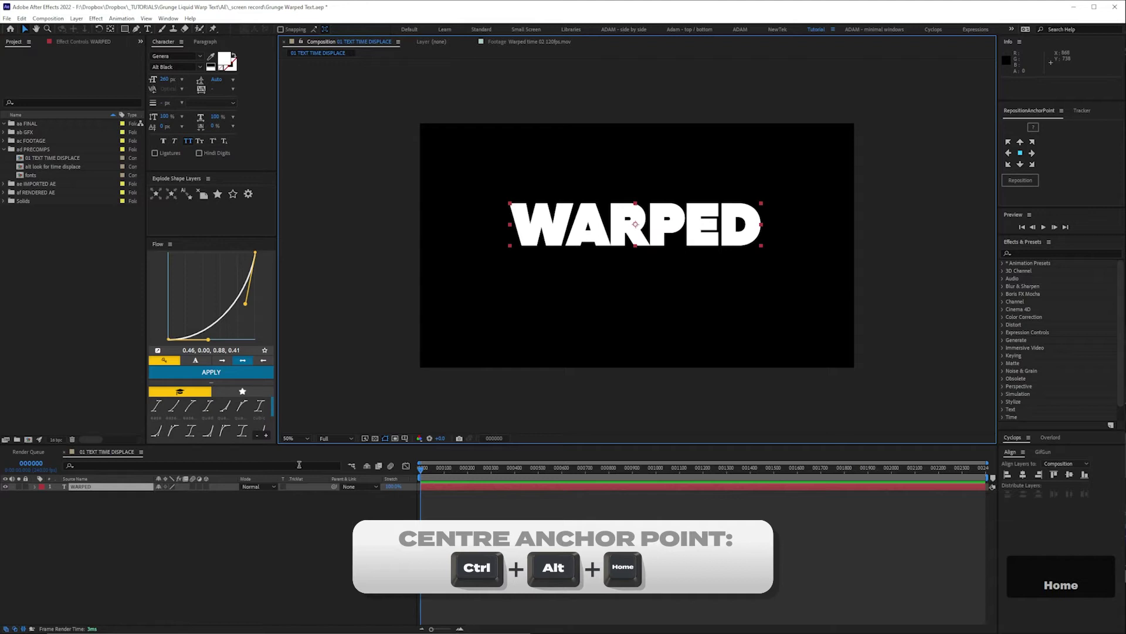
# - Separate the WARPED layer's Position into X and Y dimensions
pyautogui.rightClick(78, 494)
pyautogui.click(125, 523)
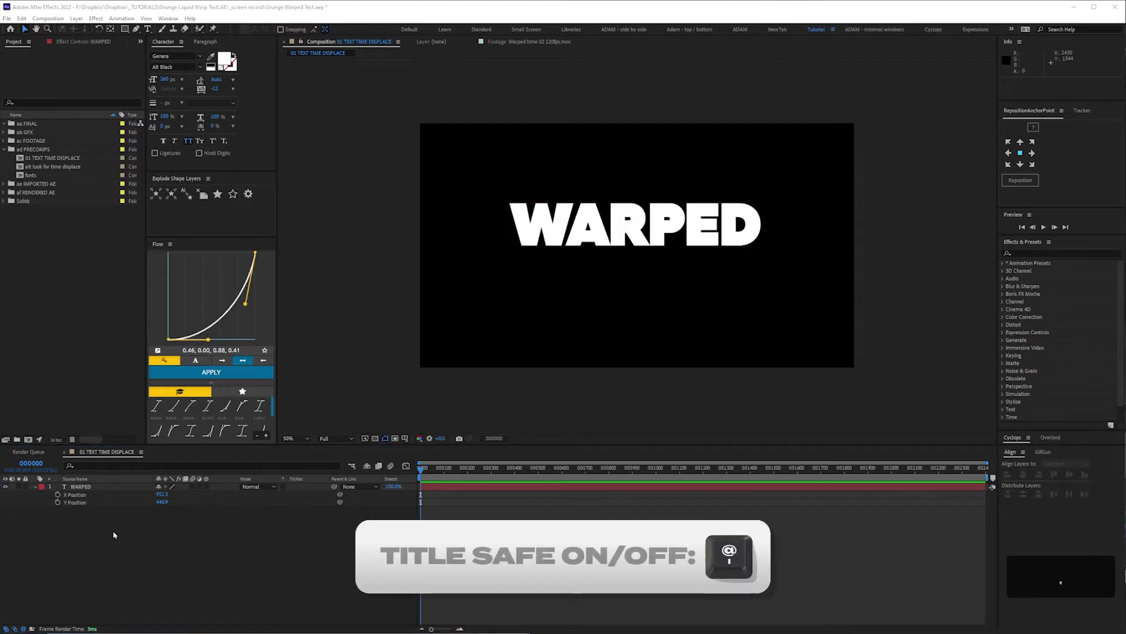
pyautogui.click(100, 498)
# - Show the title-safe guides and move WARPED straight down to the lower title-safe line, at Y Position about 876.9
pyautogui.press("'")
pyautogui.click(286, 488)
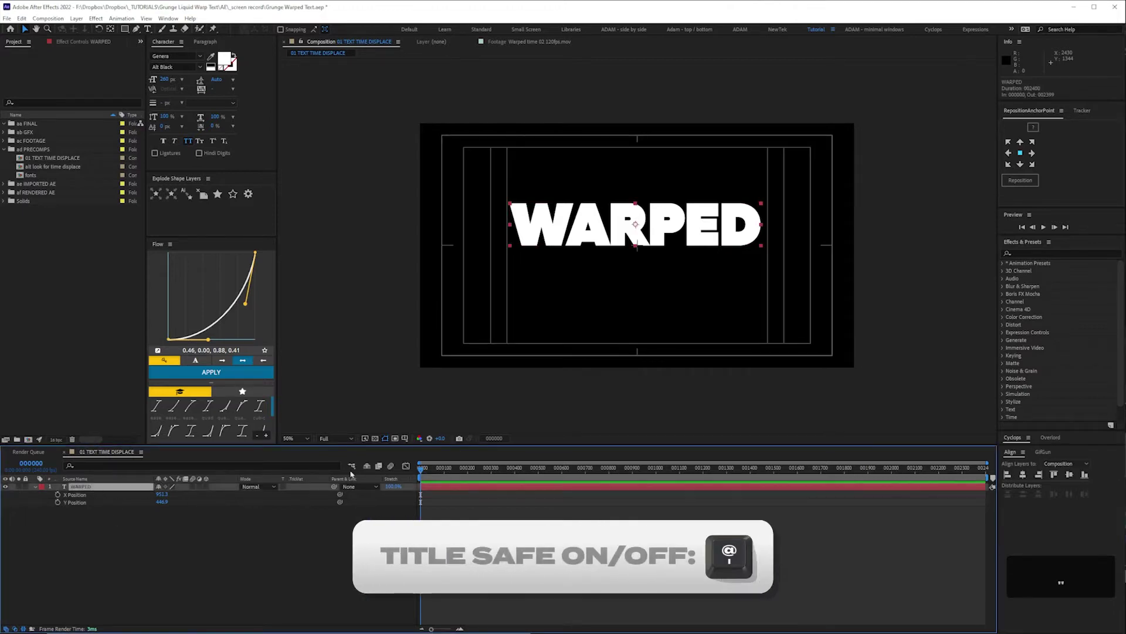
pyautogui.moveTo(689, 235); pyautogui.dragTo(680, 330)
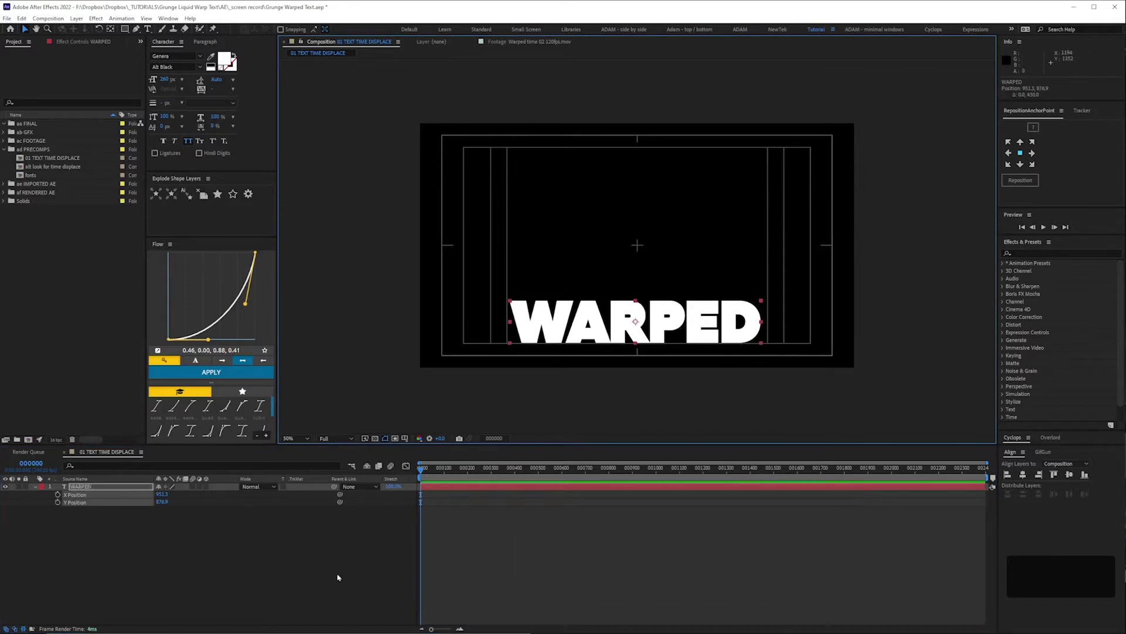
pyautogui.click(118, 581)
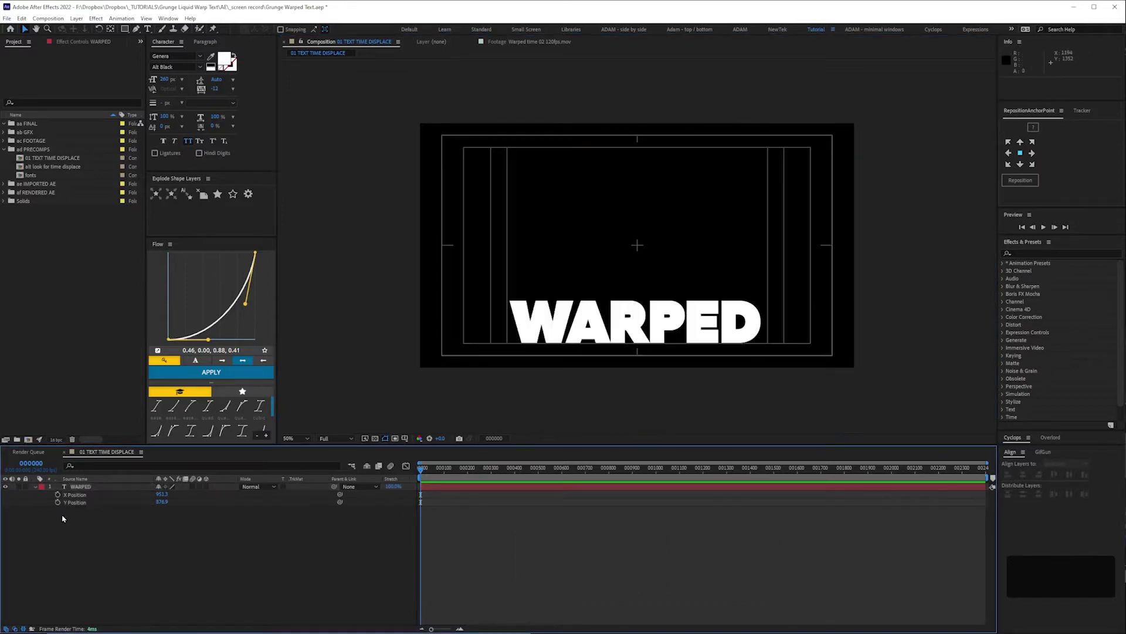
# - Keyframe Y Position at frame 0, then at frame 360 move WARPED up to the upper title-safe line, Y about 202.9
pyautogui.hotkey('ctrl', 'a')
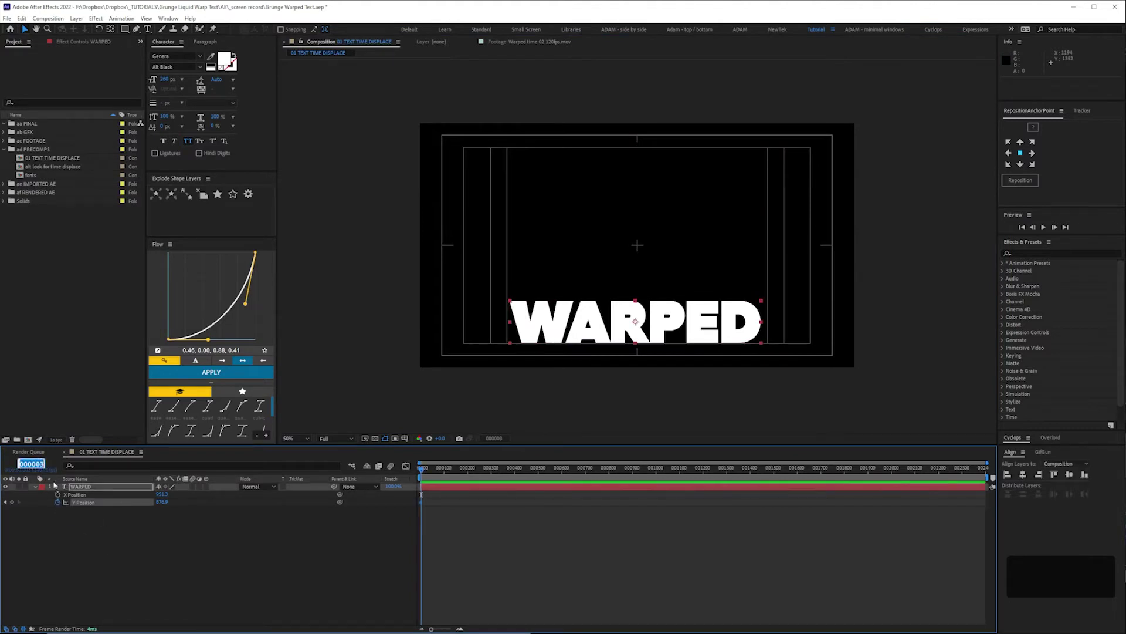
pyautogui.press('Return')
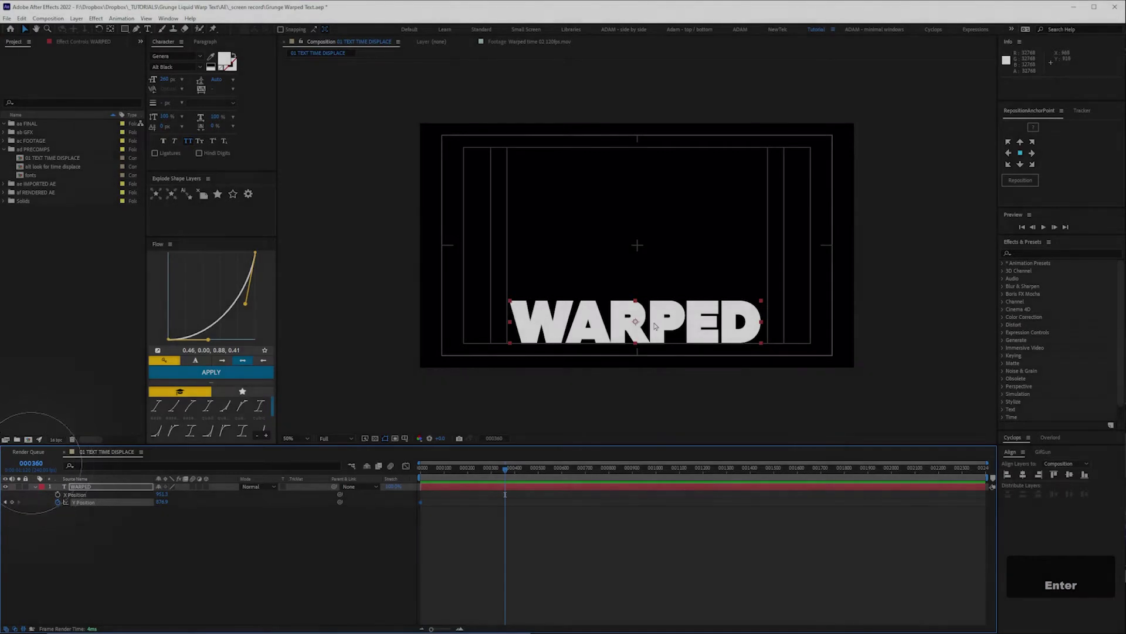
pyautogui.moveTo(661, 306); pyautogui.dragTo(658, 173)
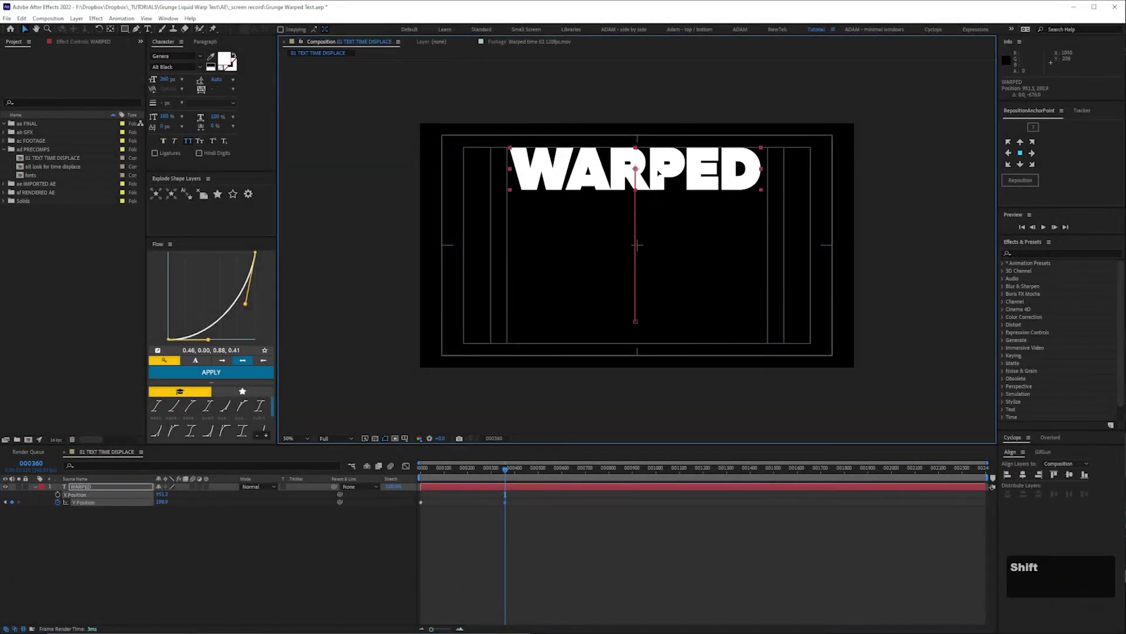
# - Copy the first Y Position keyframe to frame 720
pyautogui.click(36, 464)
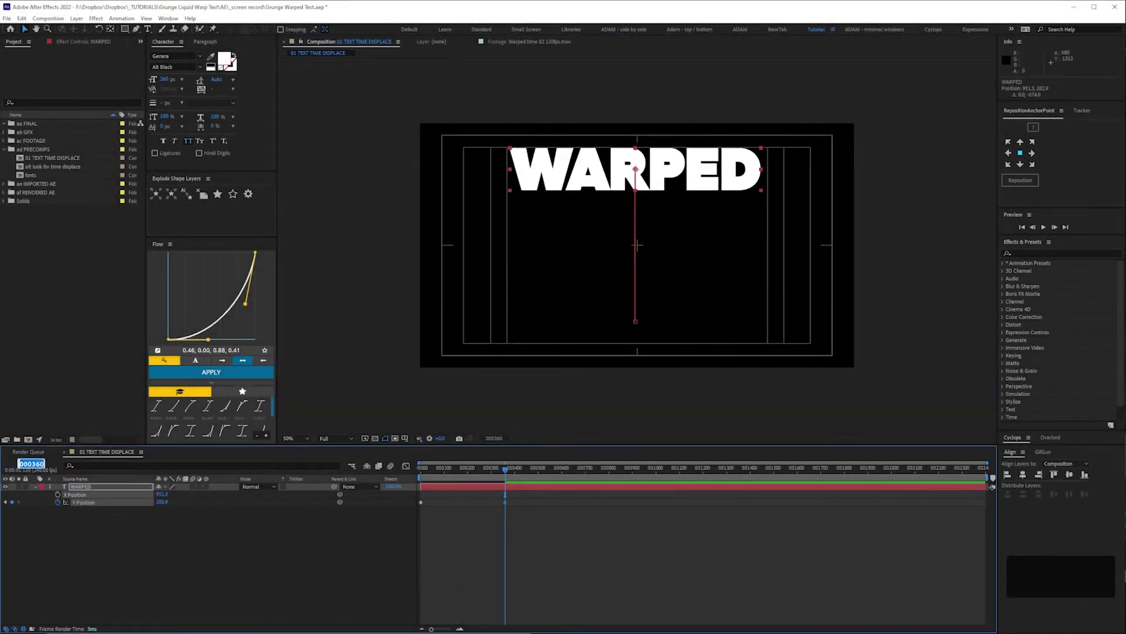
pyautogui.write('720')
pyautogui.press('Return')
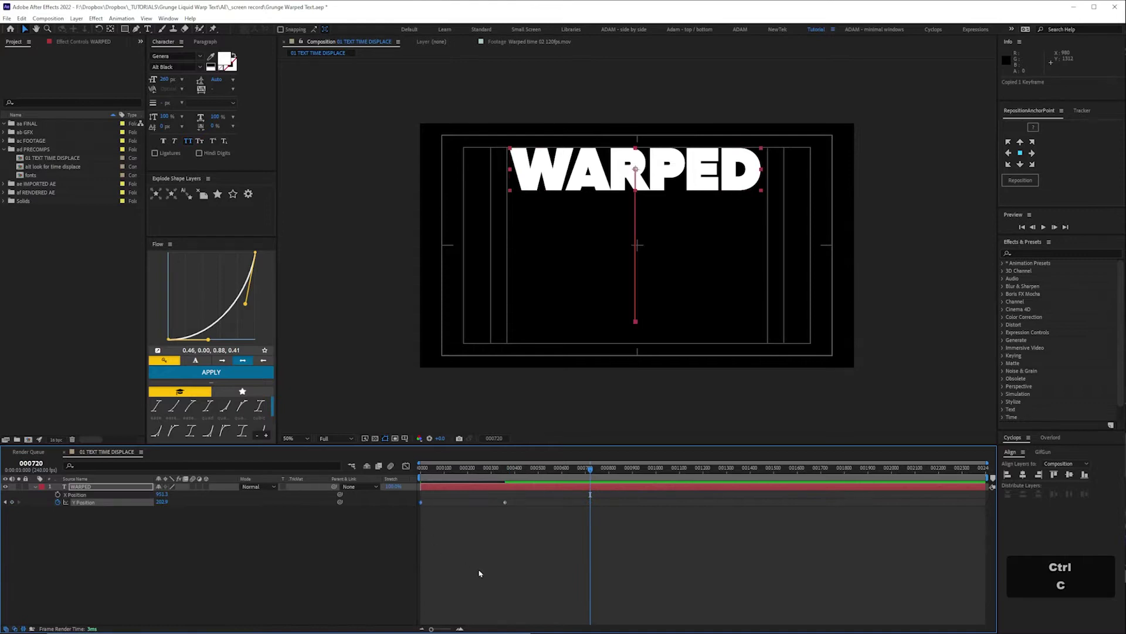
pyautogui.hotkey('ctrl', 'v')
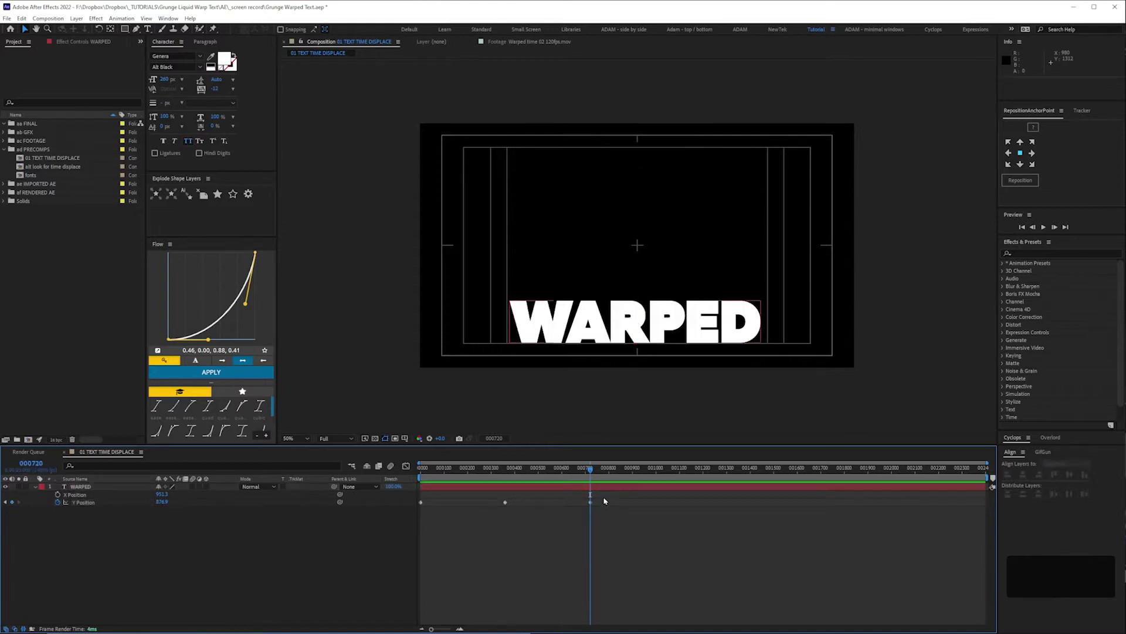
# - Apply Easy Ease to all three Y Position keyframes and lengthen their handles in the value graph
pyautogui.moveTo(606, 492); pyautogui.dragTo(420, 559)
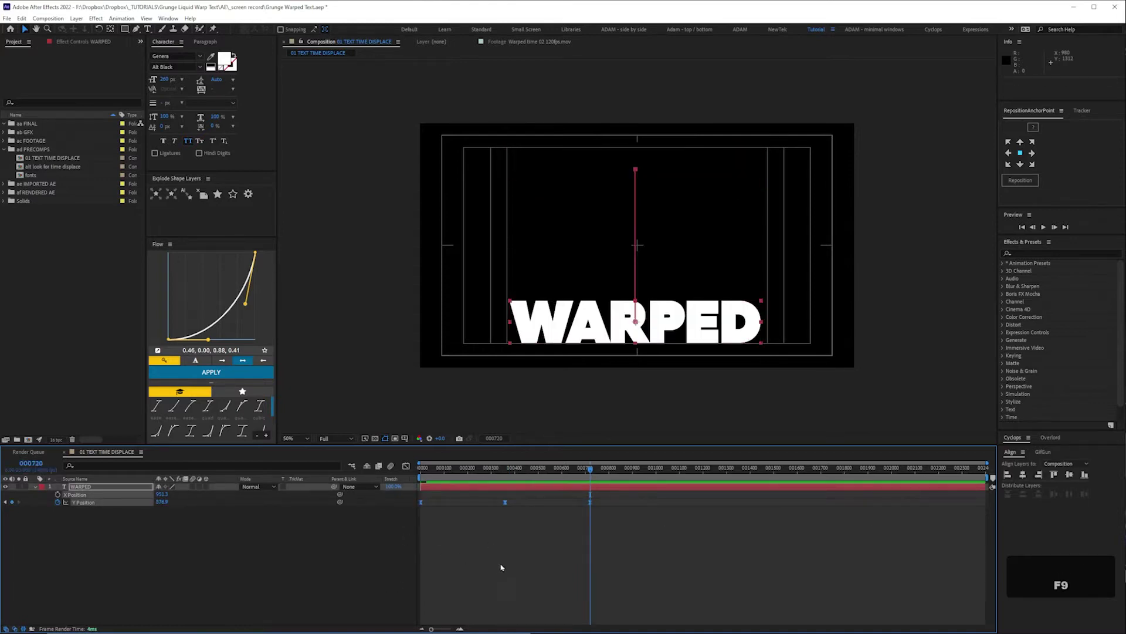
pyautogui.hotkey('shift', 'F3')
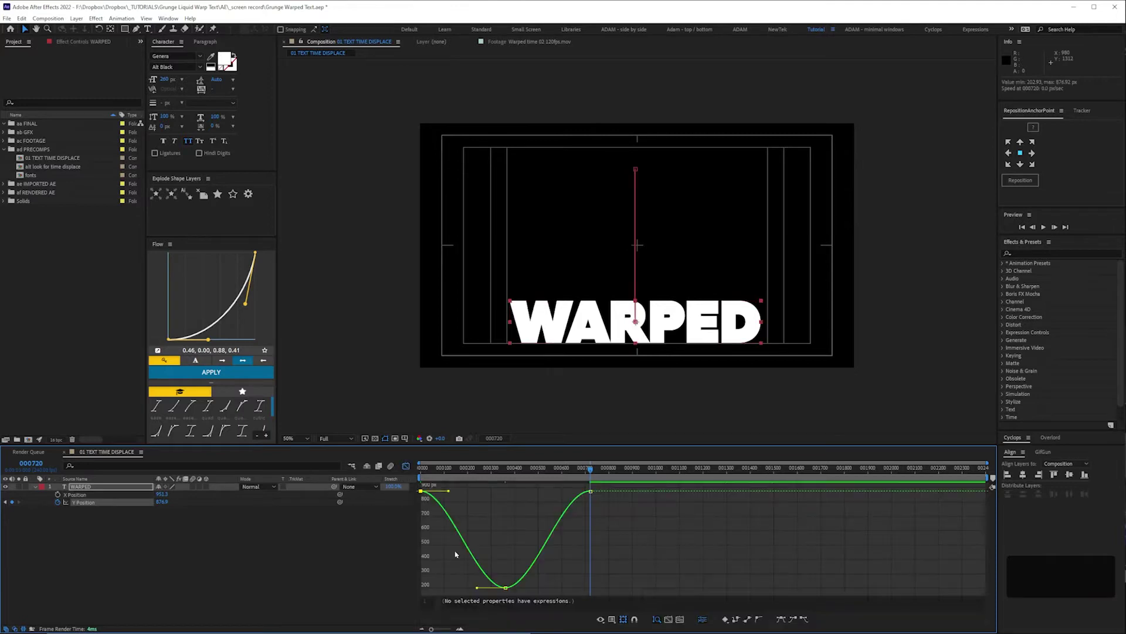
pyautogui.click(611, 619)
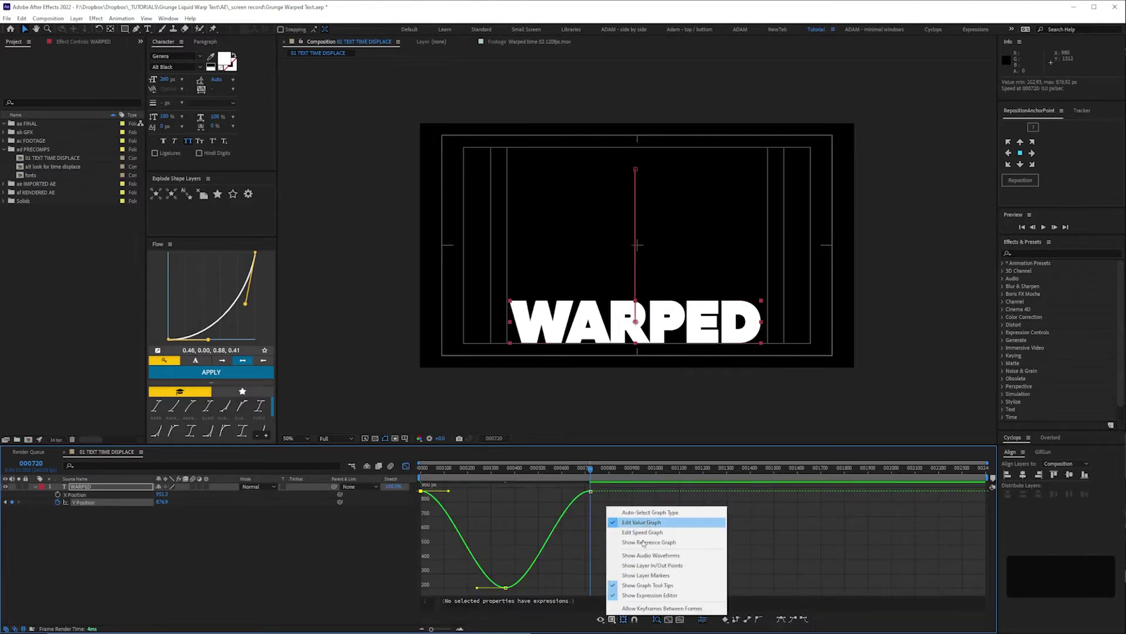
pyautogui.click(506, 582)
pyautogui.doubleClick(520, 575)
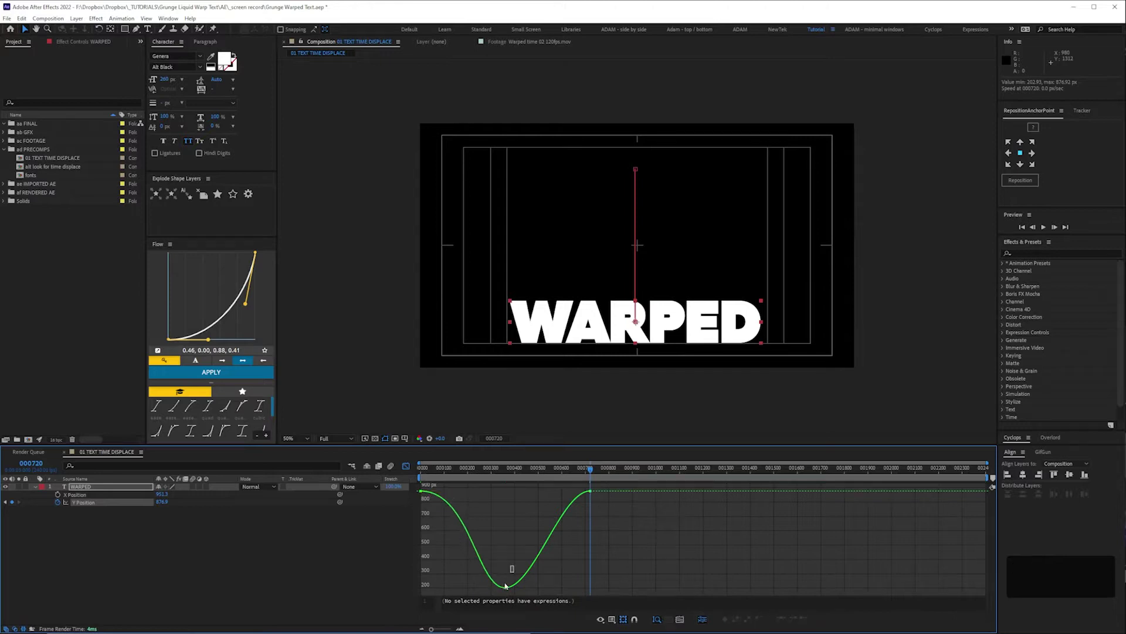
pyautogui.click(471, 495)
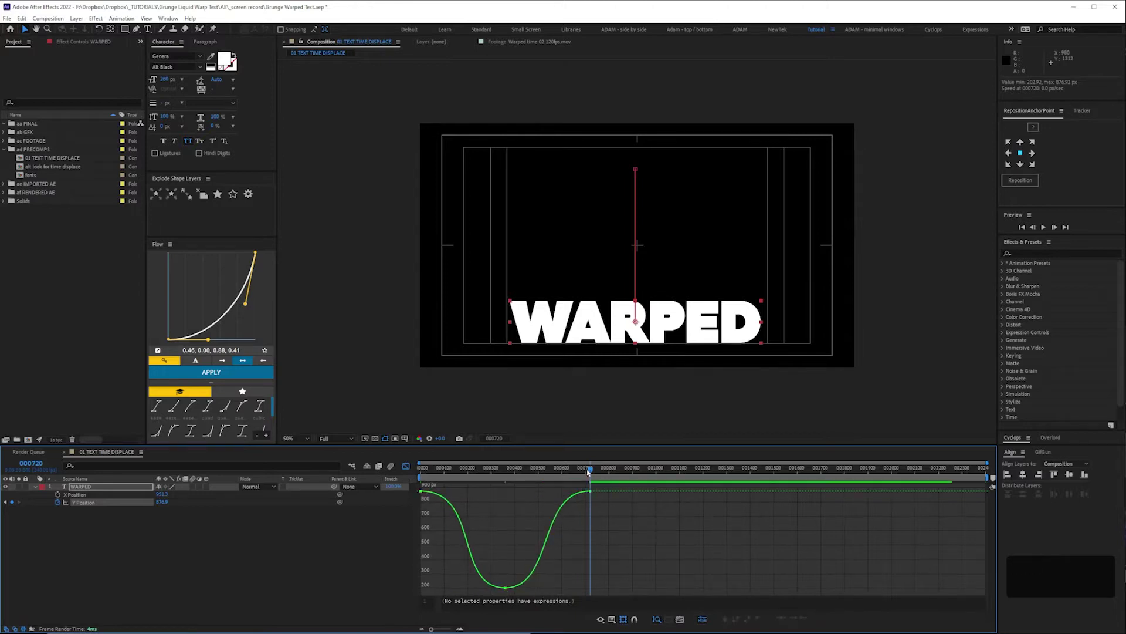
# - End the work area near frame 720 and preview the WARPED animation
pyautogui.press('n')
pyautogui.click(365, 548)
pyautogui.press('space')
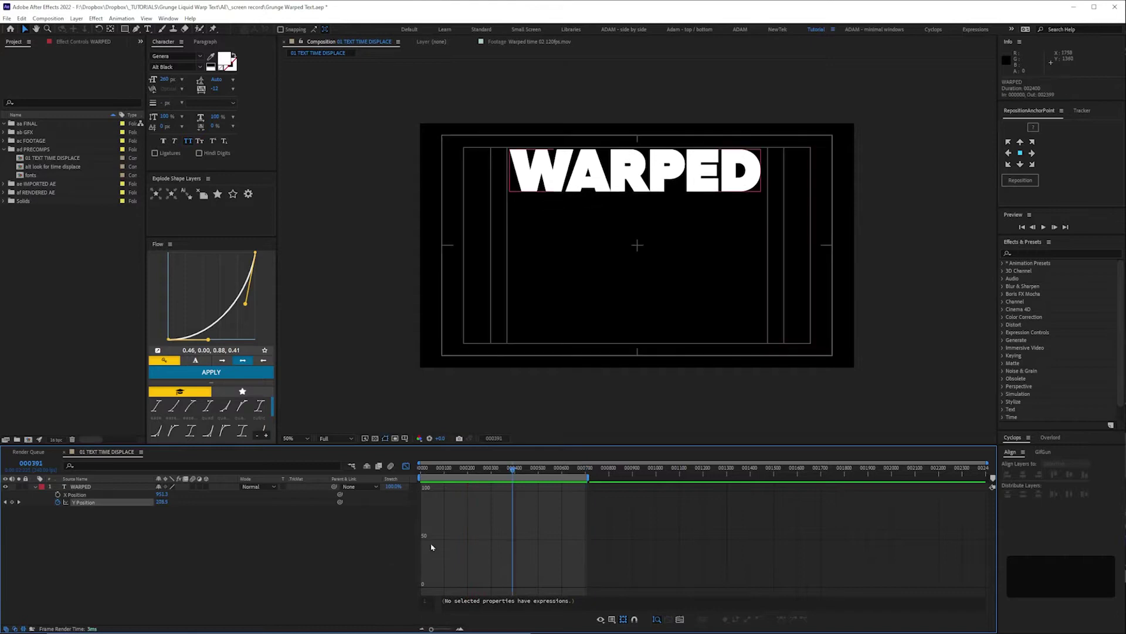
# - Extend both handles of the middle Y Position keyframe slightly outward in the value graph
pyautogui.click(505, 588)
pyautogui.moveTo(558, 588); pyautogui.dragTo(567, 588)
pyautogui.moveTo(452, 587); pyautogui.dragTo(444, 587)
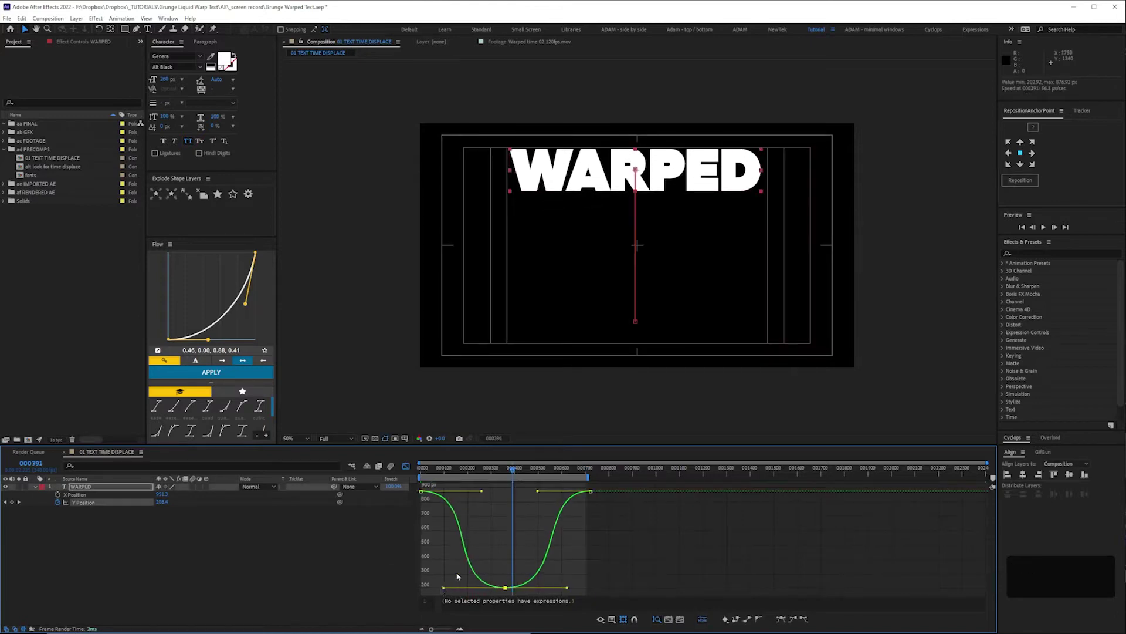
# - Add the expression loopOut("cycle") to the WARPED layer's Y Position
pyautogui.keyDown('alt'); pyautogui.click(58, 502); pyautogui.keyUp('alt')
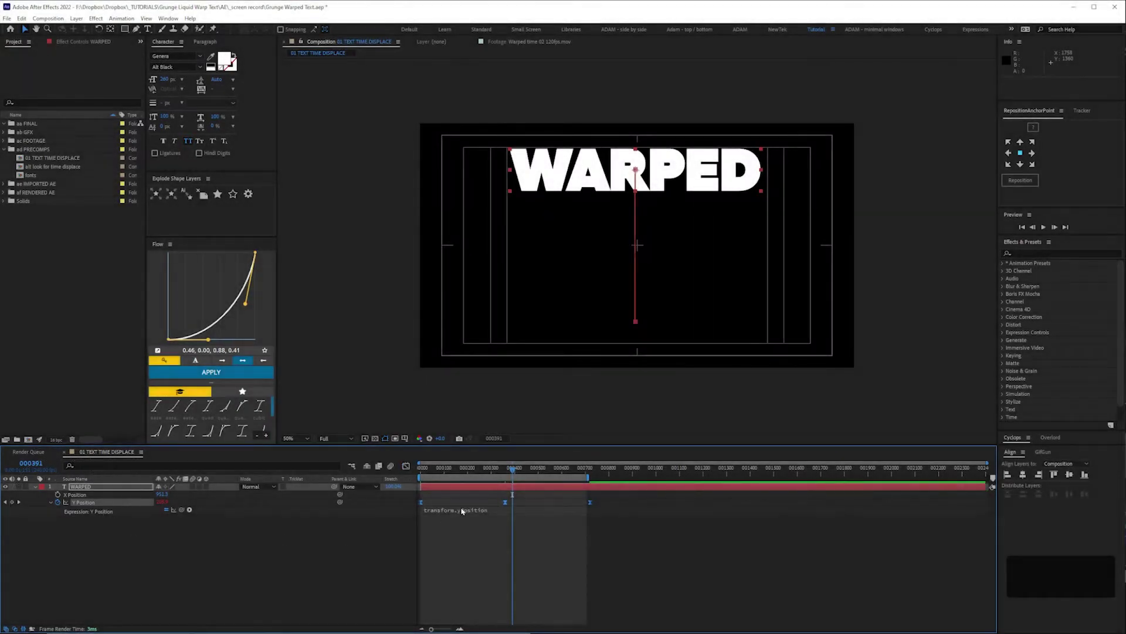
pyautogui.click(461, 511)
pyautogui.write('loop')
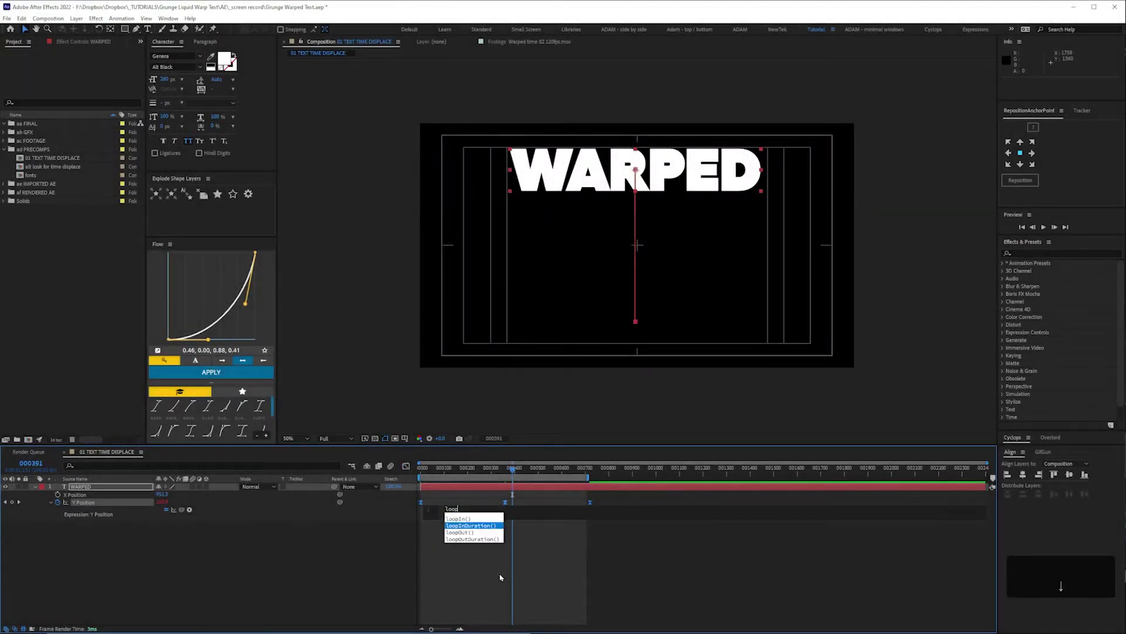
pyautogui.press('Return')
pyautogui.write('"cycle')
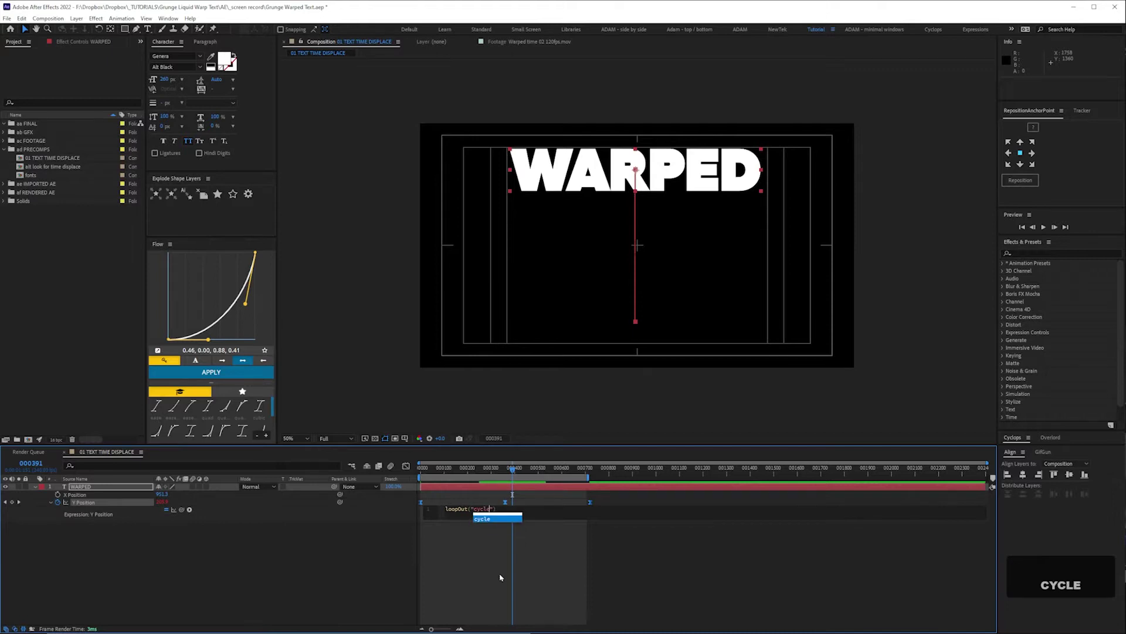
pyautogui.click(163, 515)
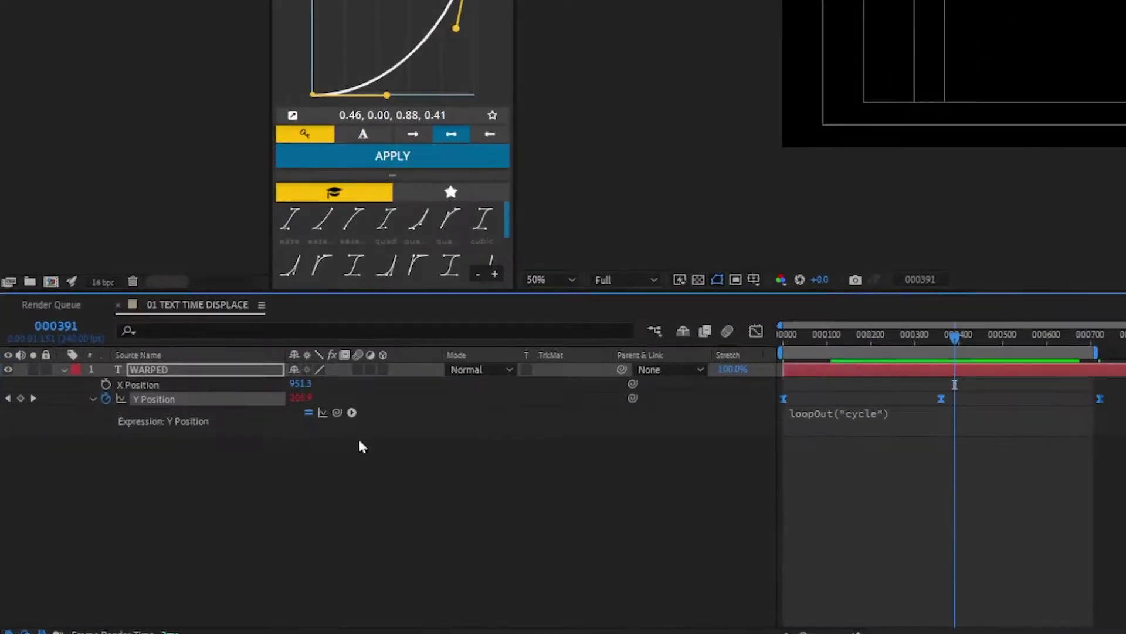
# - Examine how the Y Position curve repeats past its last keyframe in the value graph
pyautogui.click(174, 509)
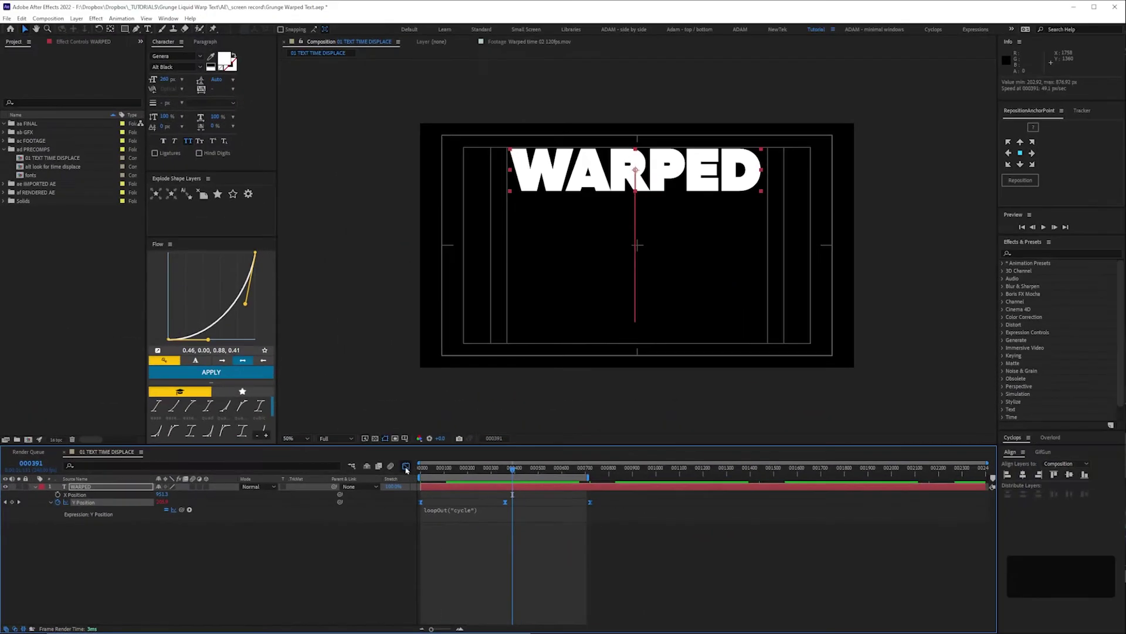
pyautogui.click(406, 466)
pyautogui.click(503, 538)
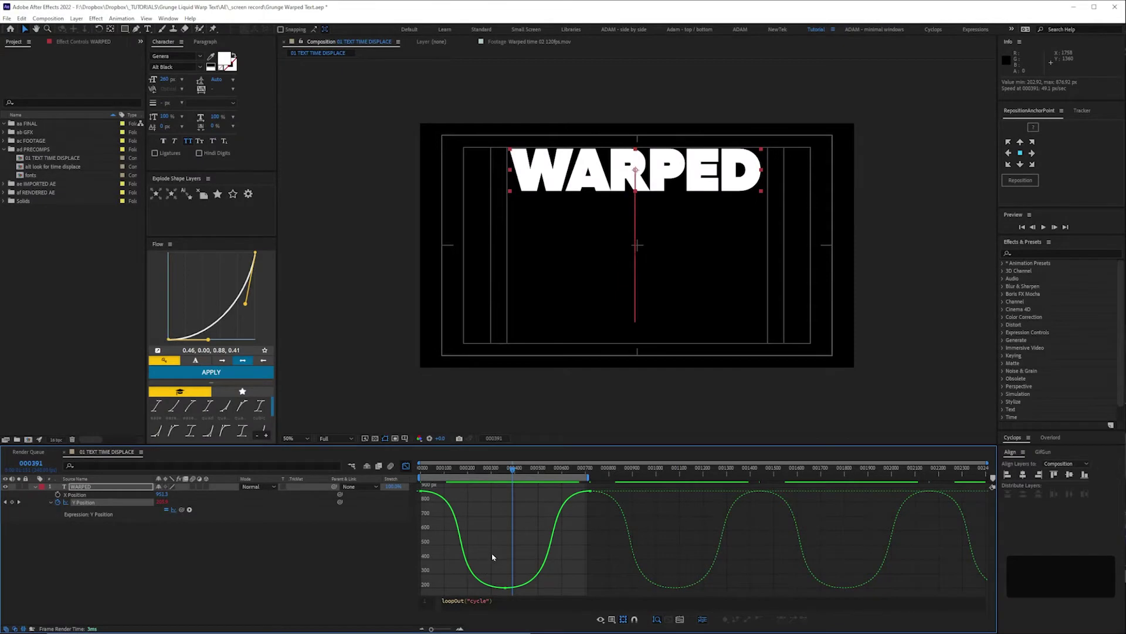
pyautogui.click(673, 538)
pyautogui.click(406, 467)
# - Add numbered composition markers 1 and 2 at frames 360 and 1080, one 720-frame loop apart
pyautogui.moveTo(512, 473); pyautogui.dragTo(504, 475)
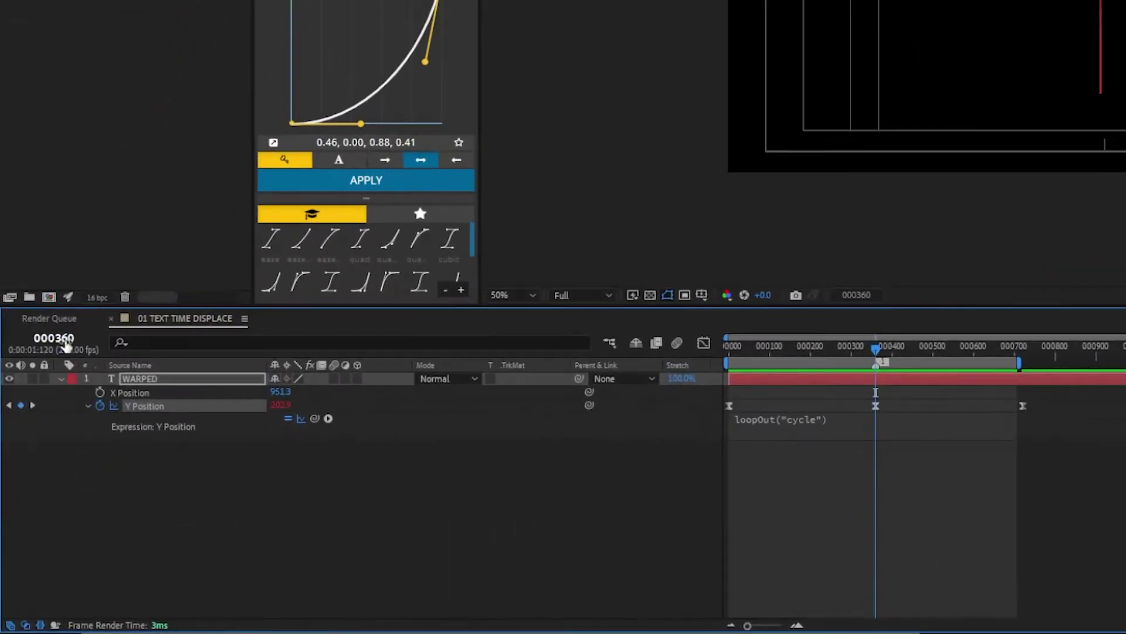
pyautogui.click(31, 463)
pyautogui.press('Right')
pyautogui.write('+720')
pyautogui.click(62, 340)
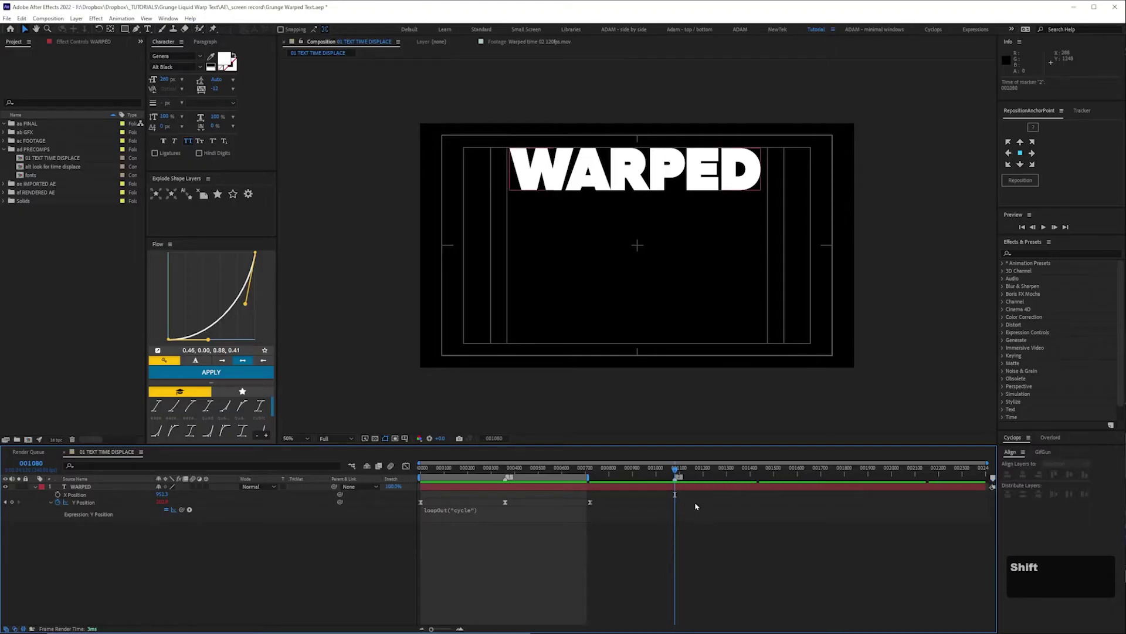
# - Set the work area to one full loop, starting at frame 359 and ending at frame 1079
pyautogui.press('1')
pyautogui.press('2')
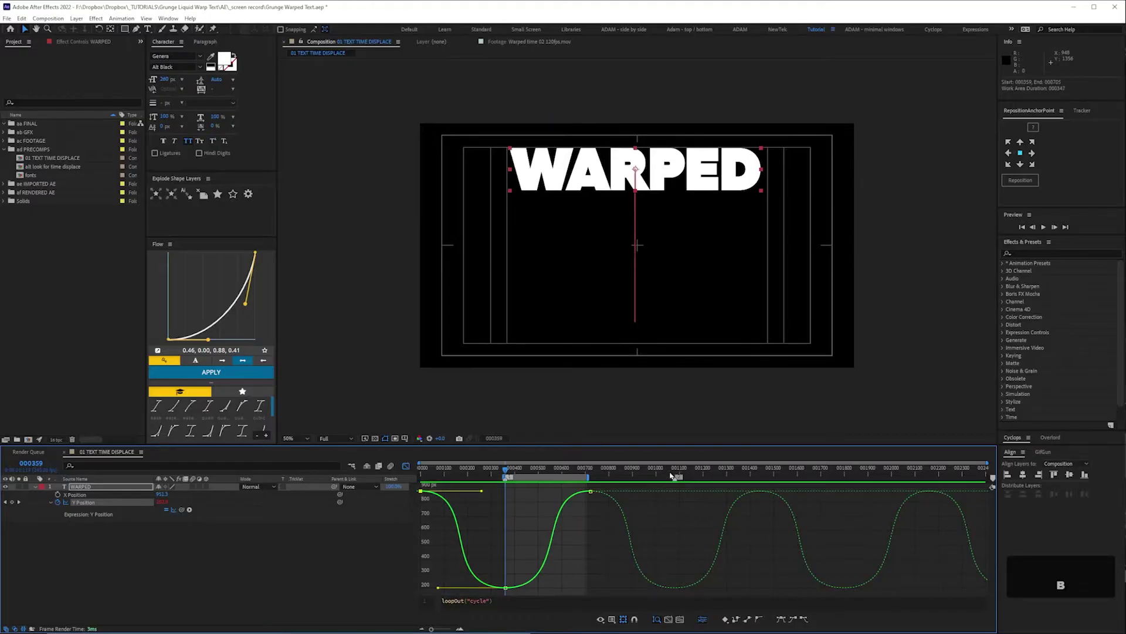
pyautogui.click(675, 467)
pyautogui.press('n')
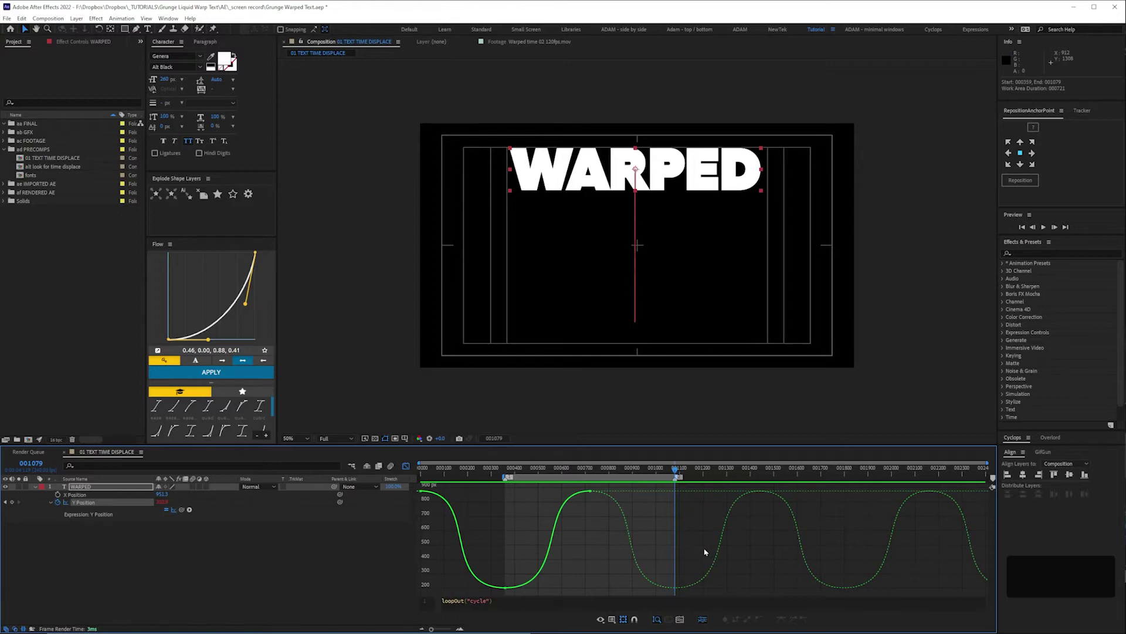
# - Lower the composition preview resolution to Third and preview the loop within the work area
pyautogui.click(334, 438)
pyautogui.click(332, 479)
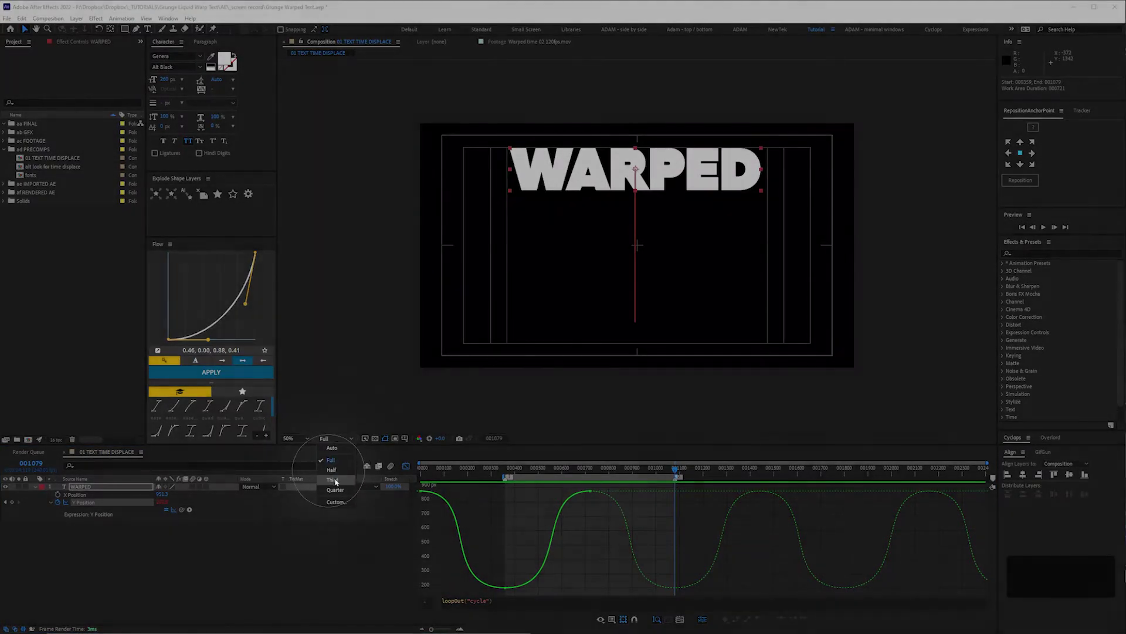
pyautogui.click(398, 550)
pyautogui.press('KP_0')
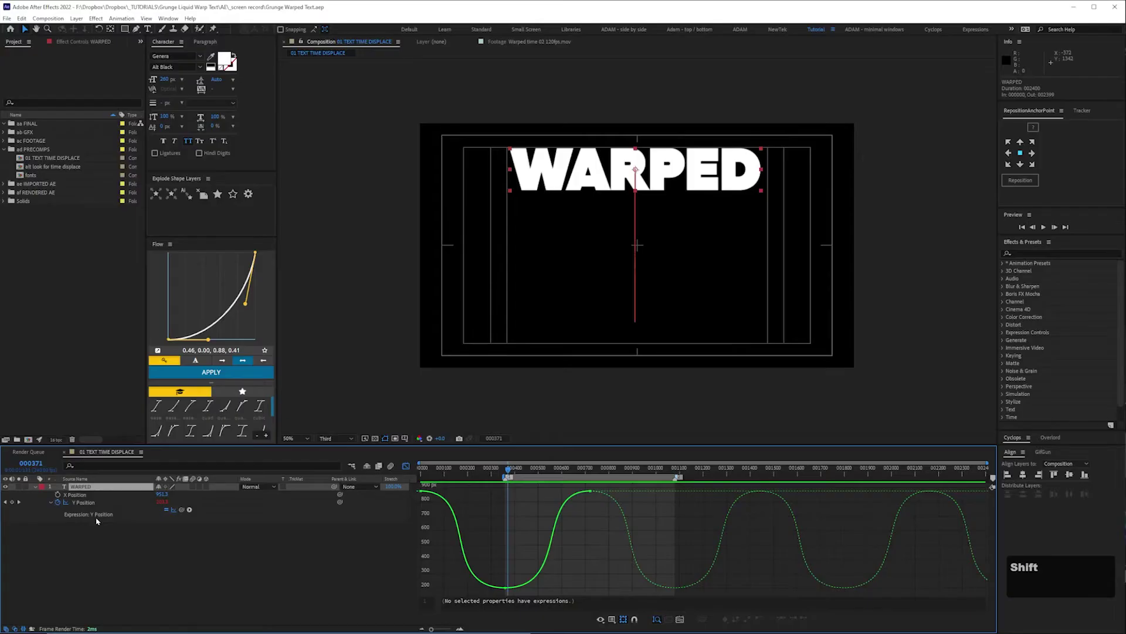
# - Add a Scale keyframe of 100% to the WARPED layer at frame 359 and make it a hold keyframe
pyautogui.click(57, 526)
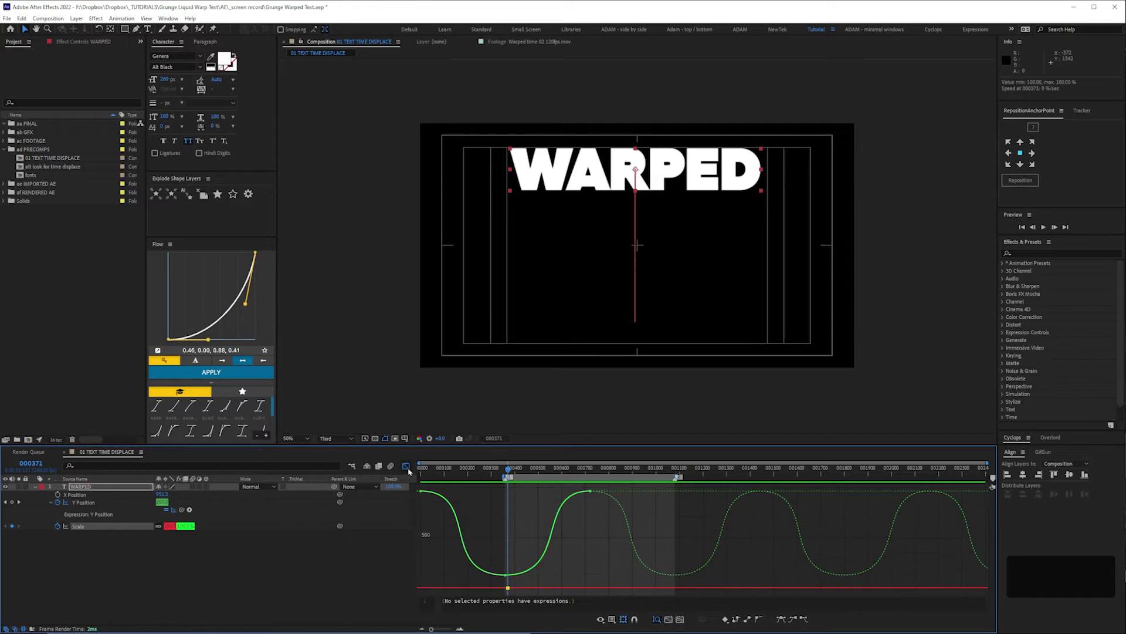
pyautogui.click(407, 467)
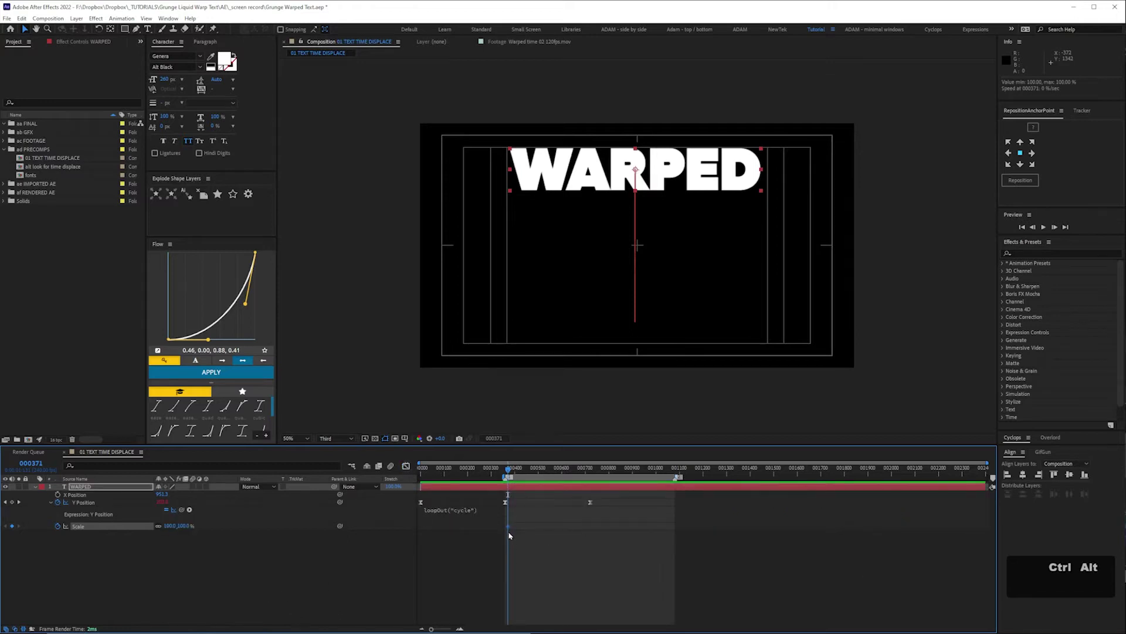
pyautogui.hotkey('shift', 'Home')
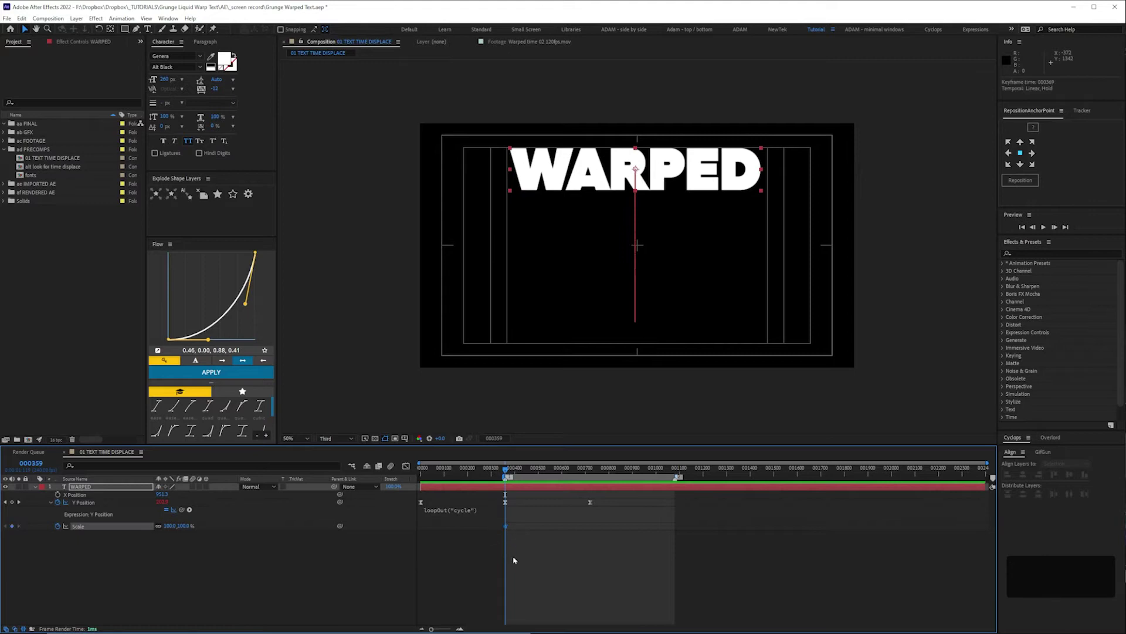
pyautogui.click(511, 547)
# - Lengthen the outgoing handle of the middle Y Position keyframe in the value graph to steepen the curve
pyautogui.press('space')
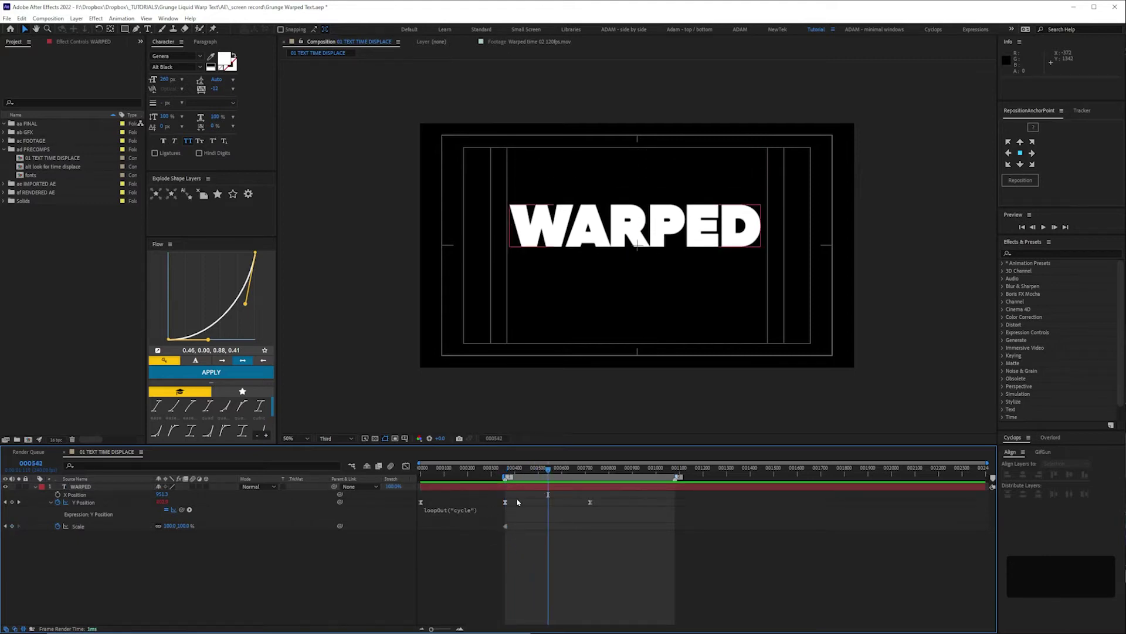
pyautogui.click(506, 503)
pyautogui.hotkey('shift', 'F3')
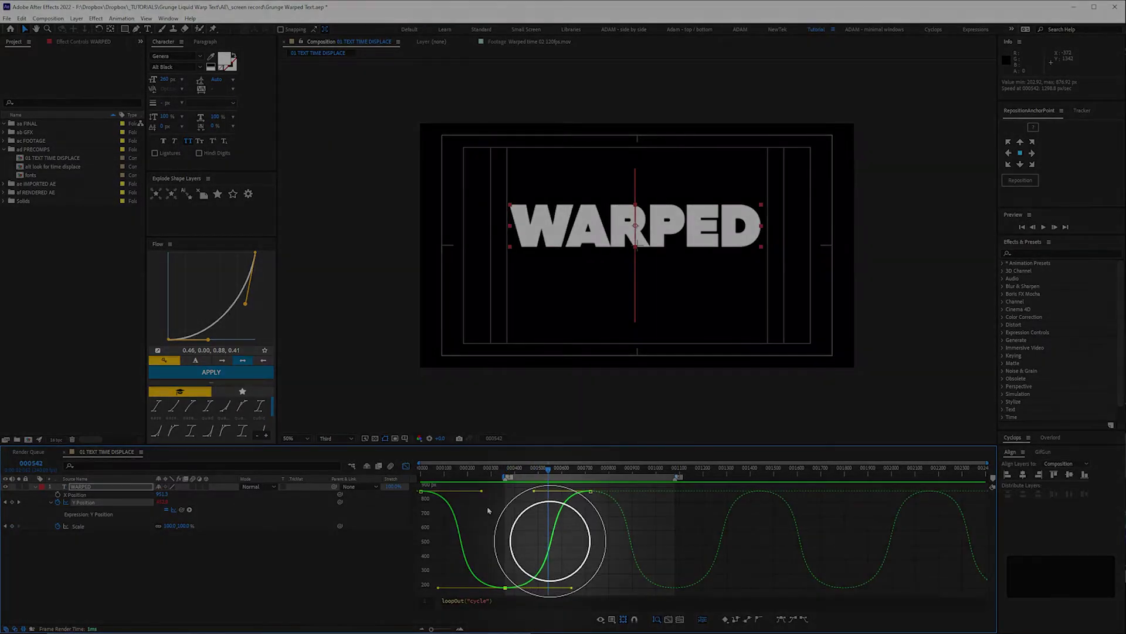
pyautogui.moveTo(528, 496); pyautogui.dragTo(512, 495)
pyautogui.click(506, 587)
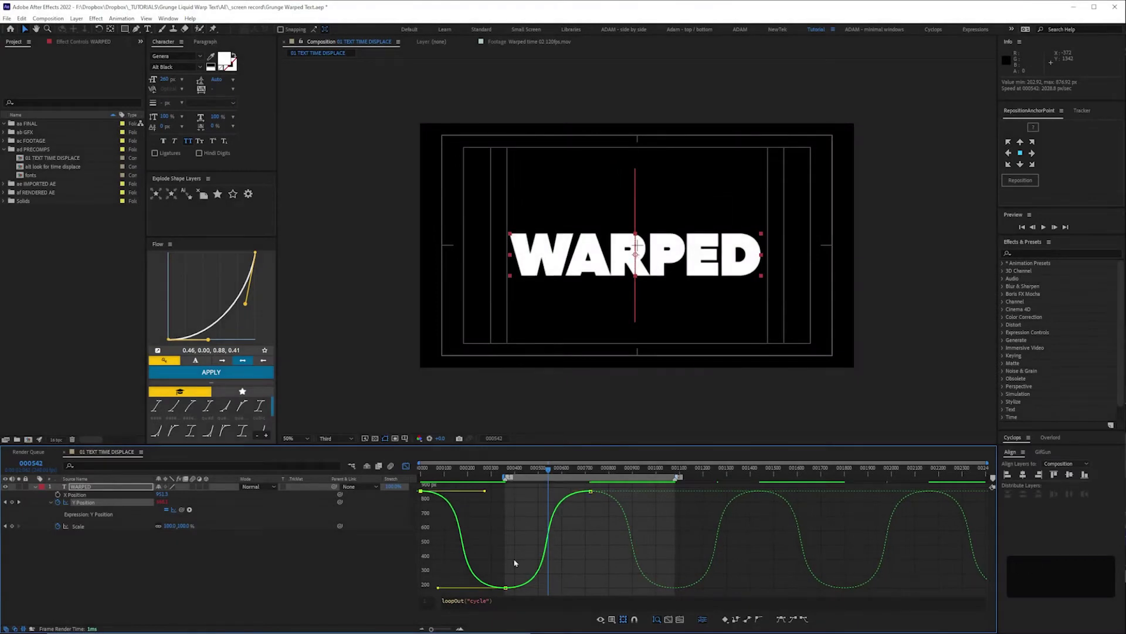
pyautogui.moveTo(572, 587); pyautogui.dragTo(580, 591)
# - At frame 547, flip the WARPED text vertically by setting its Scale to 100, -100%
pyautogui.hotkey('ctrl', 'Right')
pyautogui.hotkey('ctrl', 'Right')
pyautogui.hotkey('ctrl', 'Right')
pyautogui.hotkey('ctrl', 'Right')
pyautogui.hotkey('ctrl', 'Right')
pyautogui.click(406, 467)
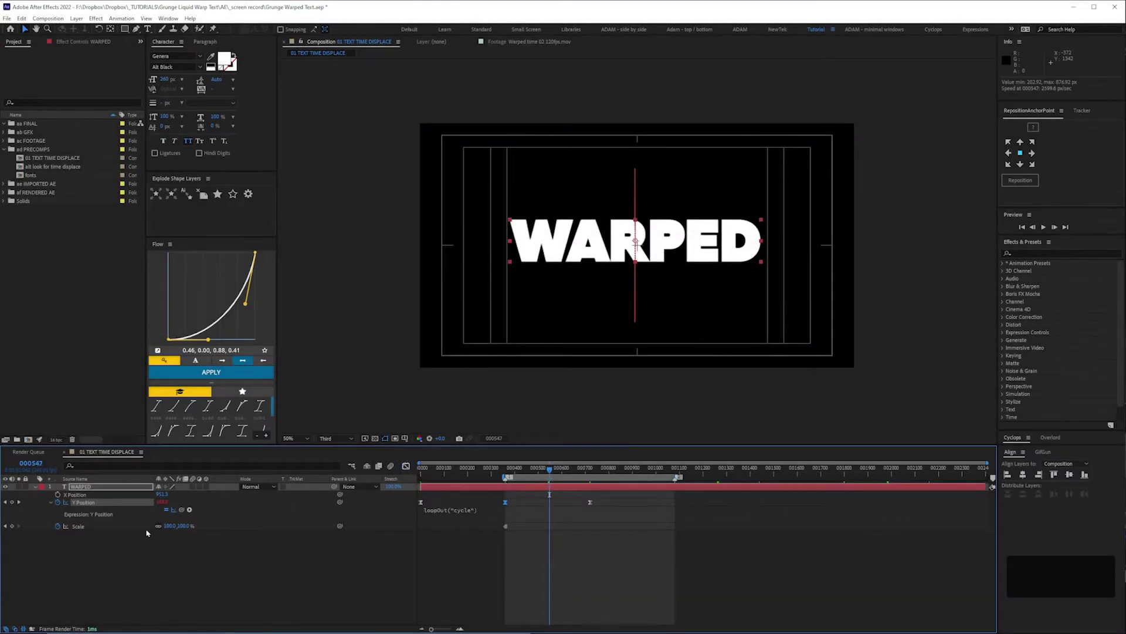
pyautogui.click(185, 526)
pyautogui.write('-')
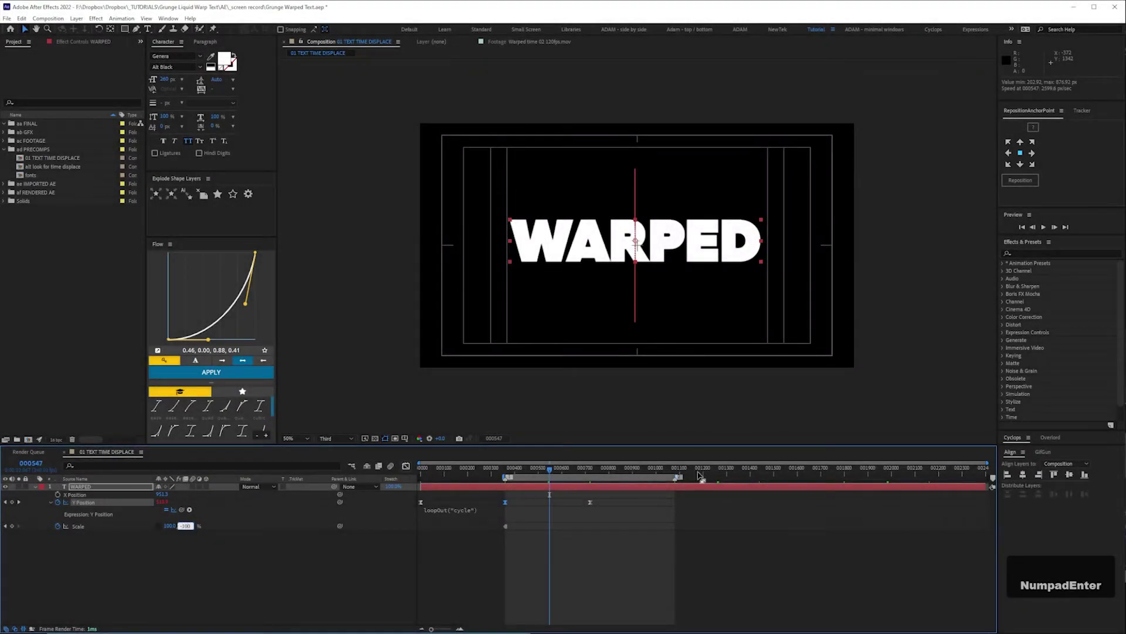
pyautogui.press('KP_Enter')
# - Paste a copy of the first Scale keyframe at frame 880, midway through the returning movement, and preview the flips
pyautogui.moveTo(573, 473); pyautogui.dragTo(595, 474)
pyautogui.click(591, 502)
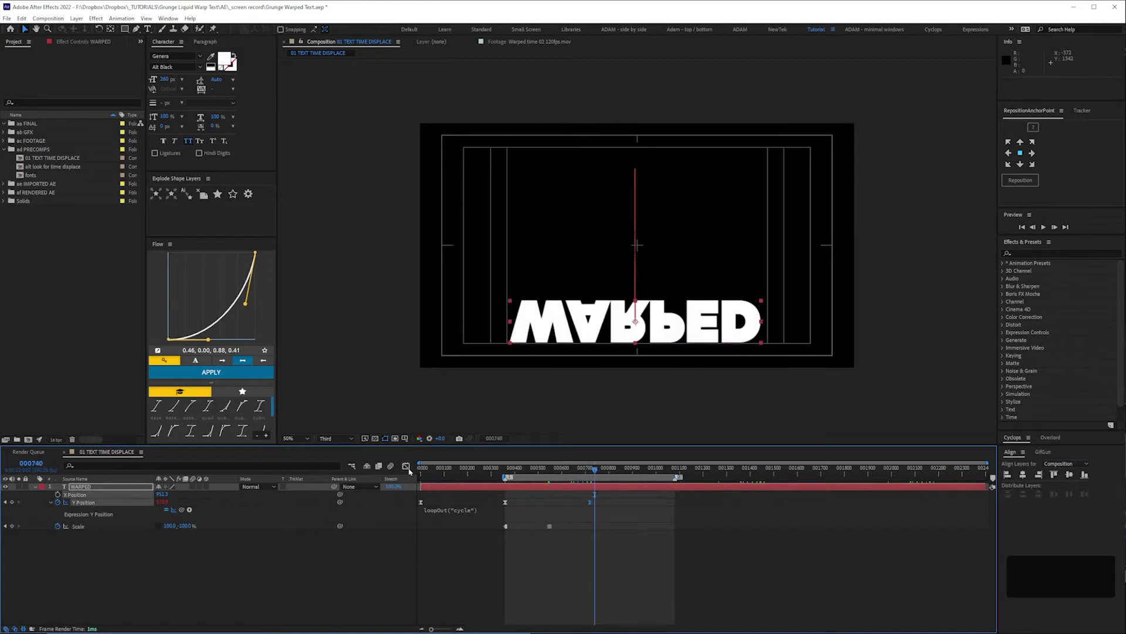
pyautogui.hotkey('shift', 'F3')
pyautogui.click(627, 472)
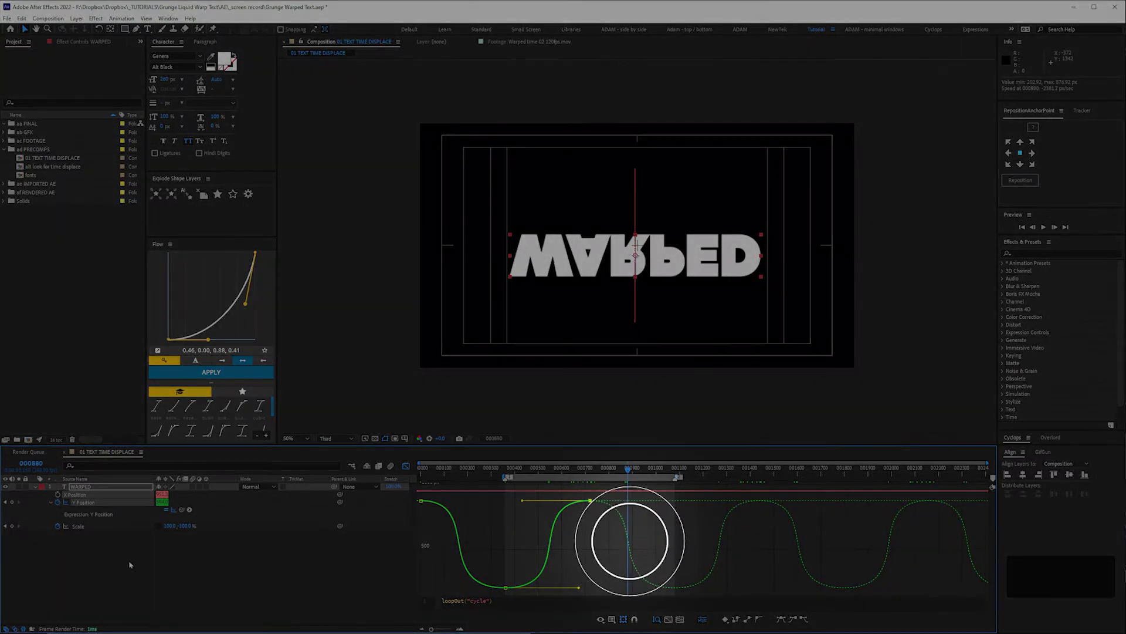
pyautogui.click(406, 466)
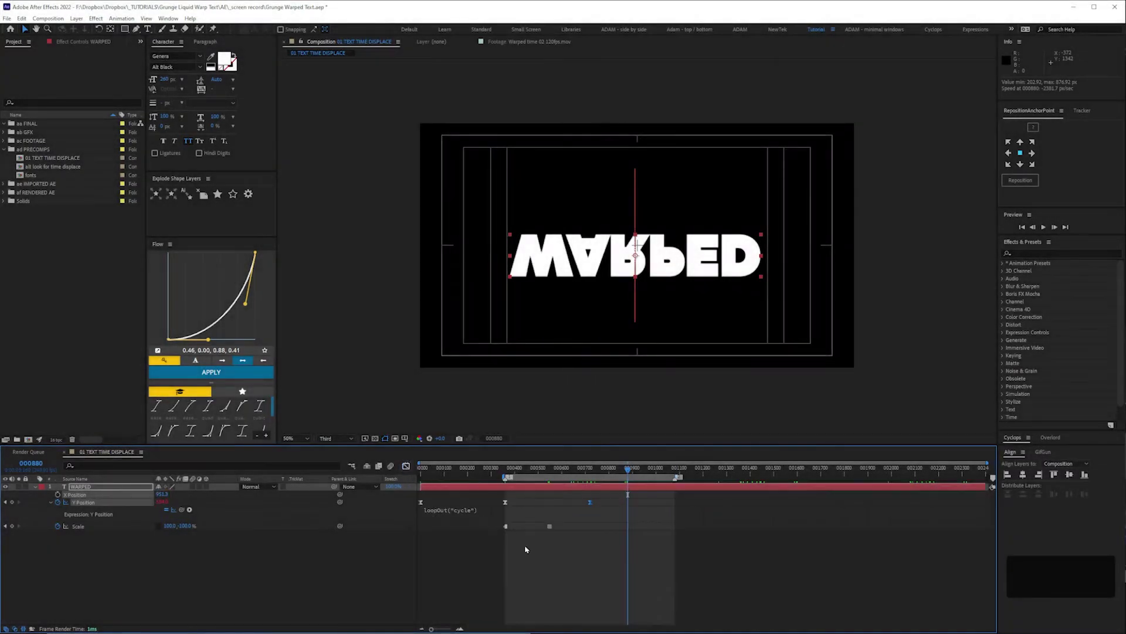
pyautogui.moveTo(503, 521); pyautogui.dragTo(502, 518)
pyautogui.click(506, 524)
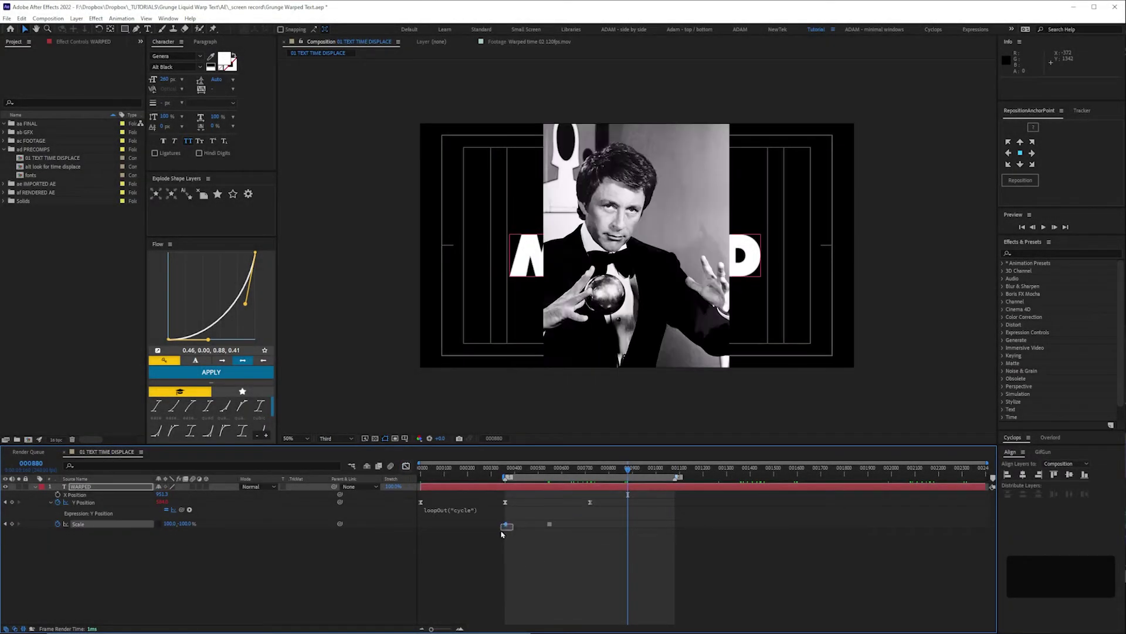
pyautogui.hotkey('ctrl', 'c')
pyautogui.press('v')
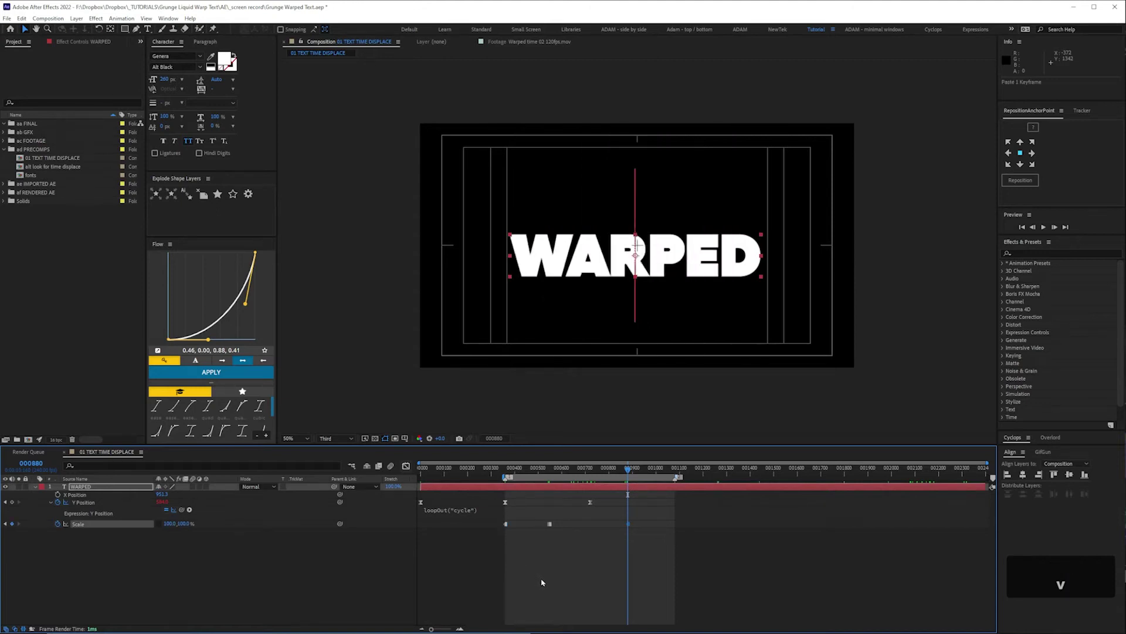
pyautogui.click(482, 585)
pyautogui.press('space')
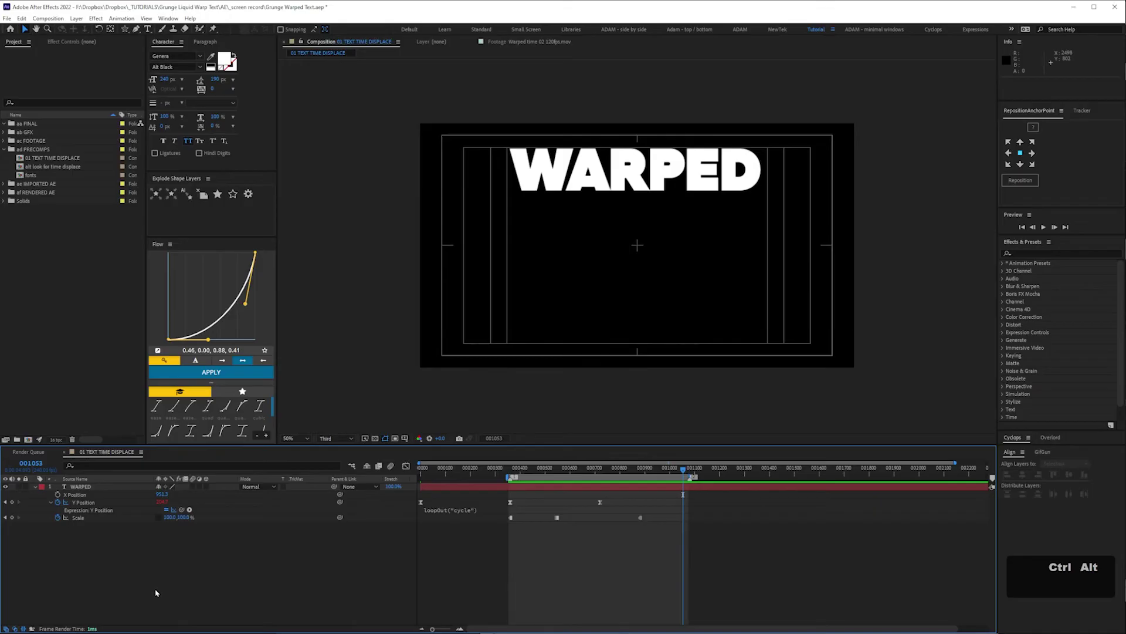
# - Create an adjustment layer named "time" and apply the Time Displacement effect to it
pyautogui.hotkey('ctrl', 'alt', 'y')
pyautogui.press('Return')
pyautogui.write('time')
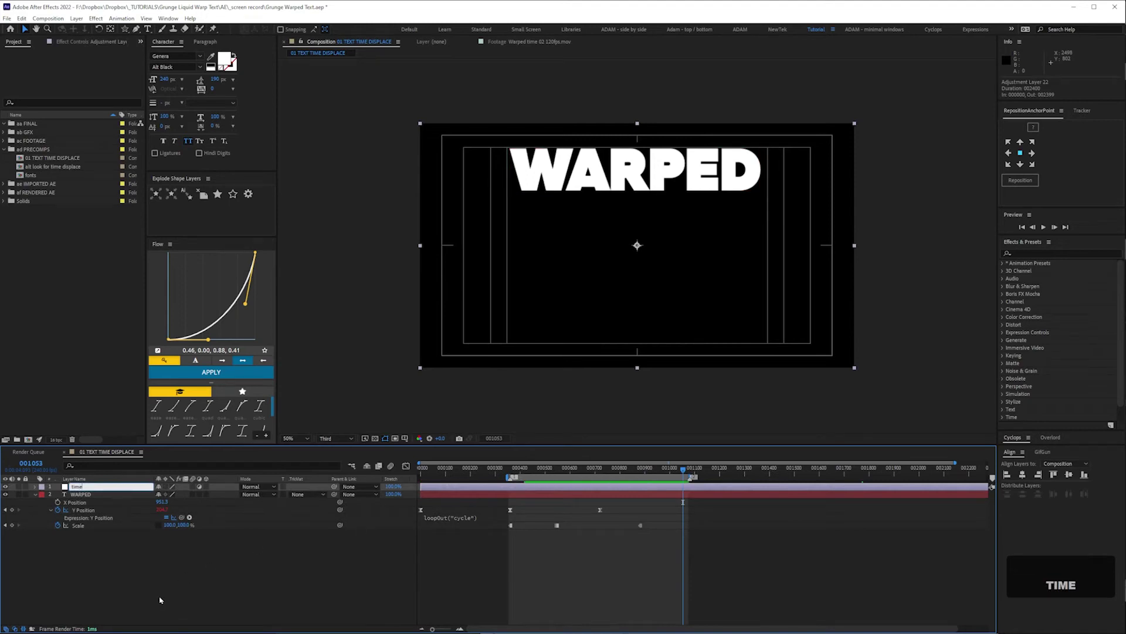
pyautogui.click(1010, 256)
pyautogui.write('time d')
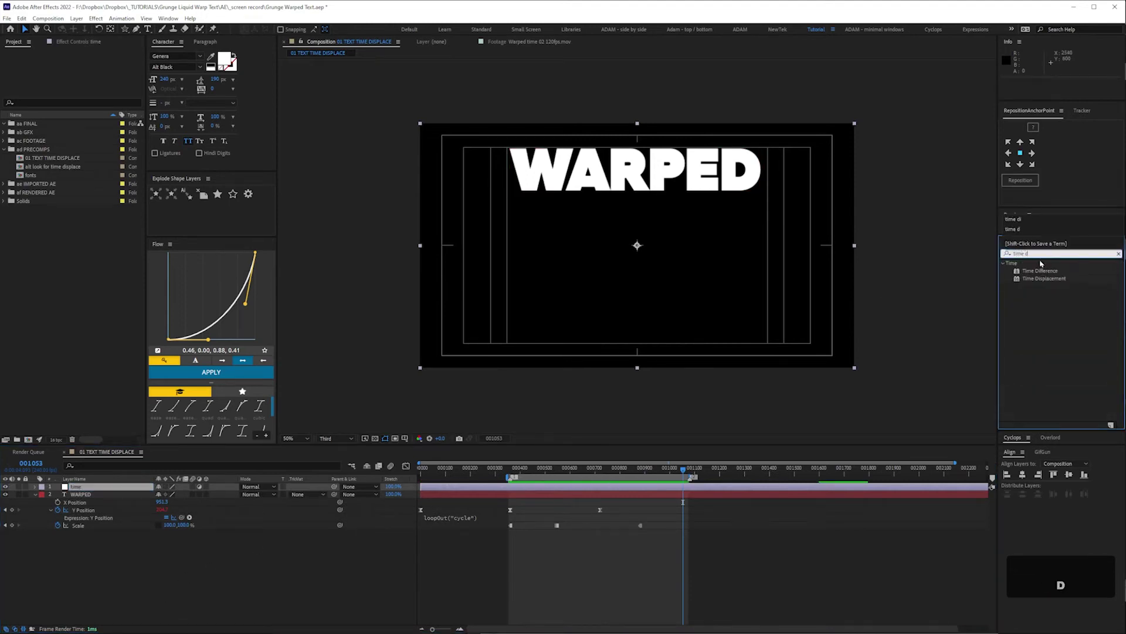
pyautogui.moveTo(1046, 278); pyautogui.dragTo(97, 489)
# - Create a shape layer with a rectangle filling the whole composition and reveal its modified properties
pyautogui.moveTo(127, 34); pyautogui.dragTo(127, 33)
pyautogui.doubleClick(126, 33)
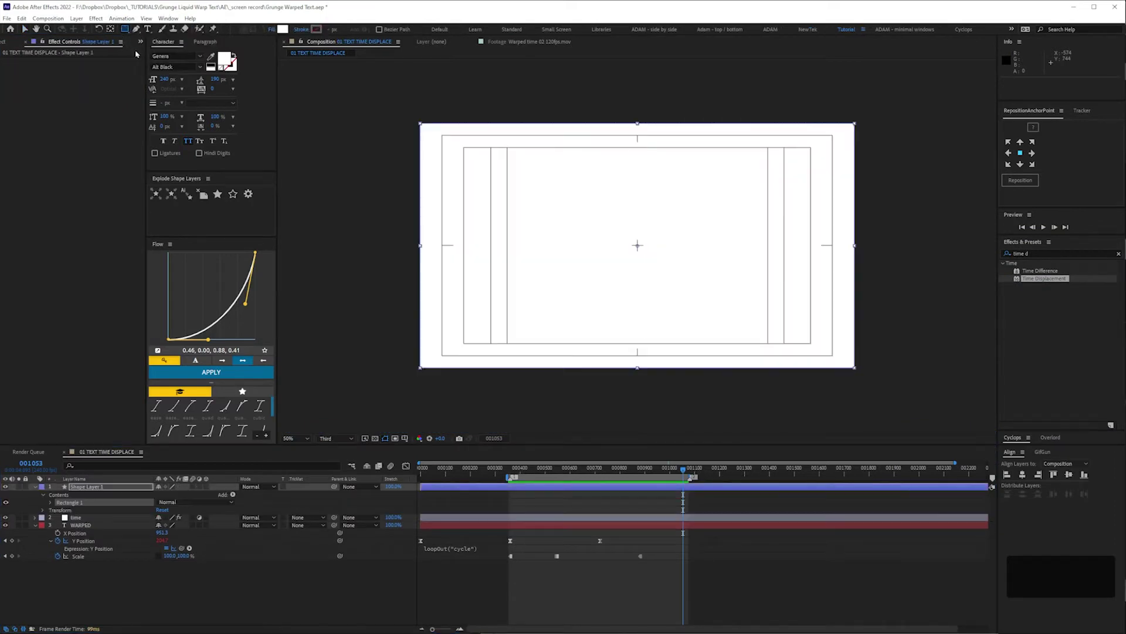
pyautogui.press('u')
pyautogui.press('u')
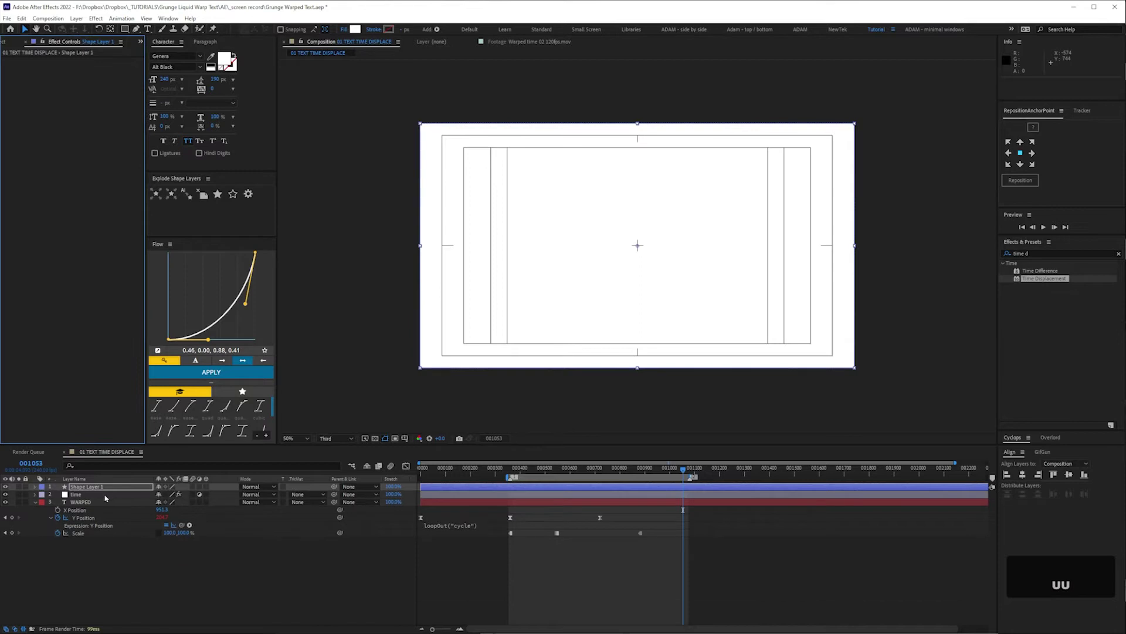
# - Hide the rectangle's solid fill and add a Gradient Fill to Rectangle 1
pyautogui.click(6, 540)
pyautogui.click(121, 503)
pyautogui.click(233, 494)
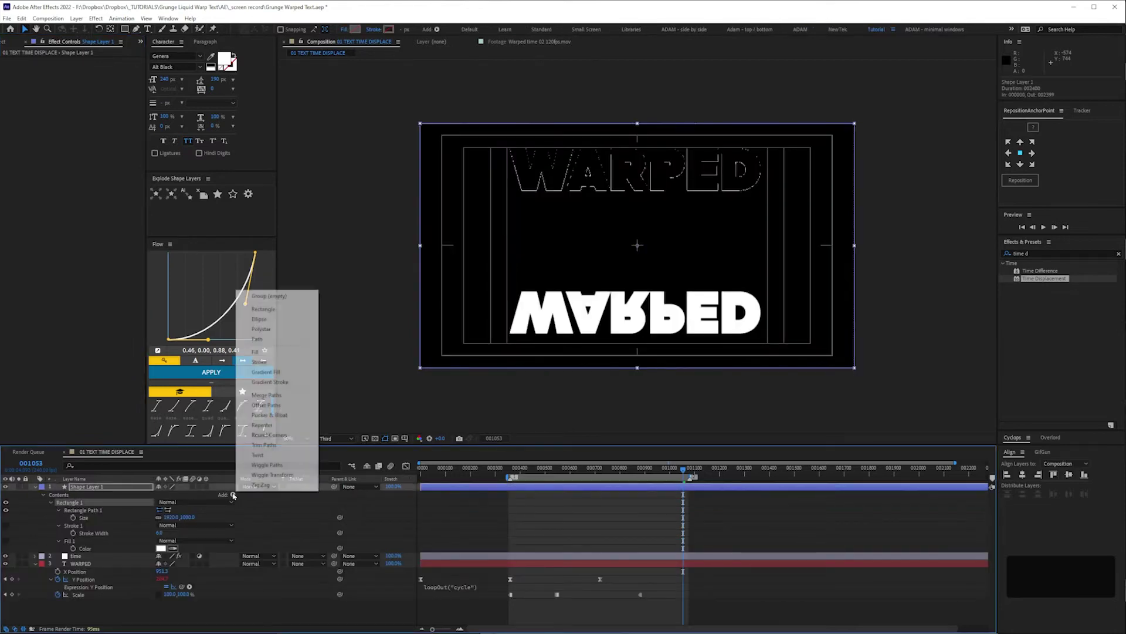
pyautogui.click(276, 383)
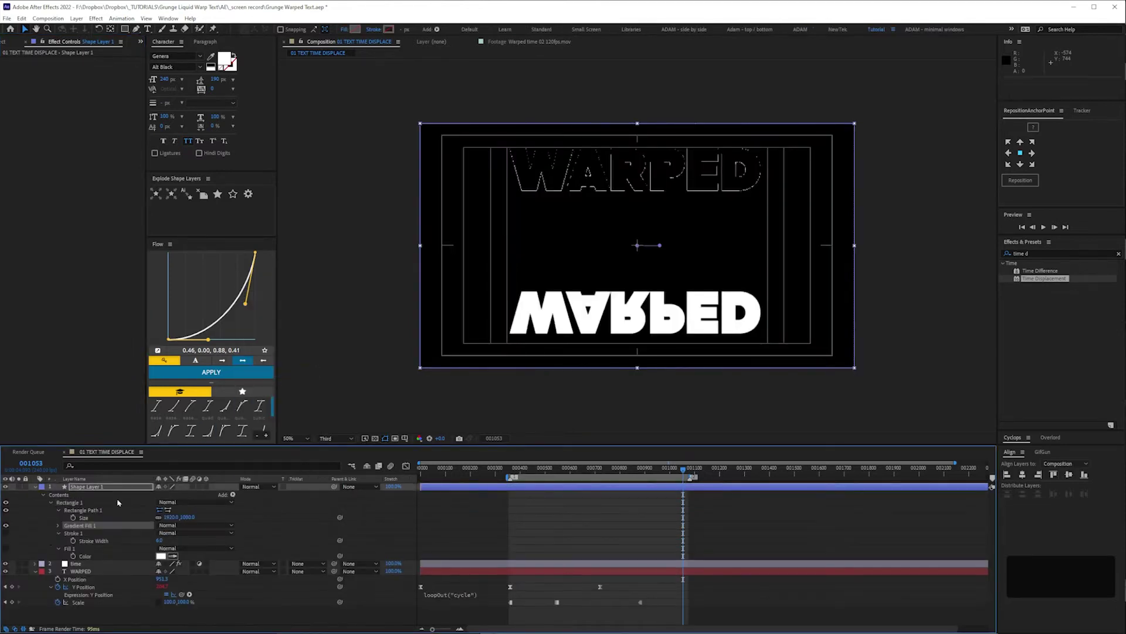
# - Set the gradient's start point to -550 and its end point to 550 horizontally
pyautogui.click(58, 525)
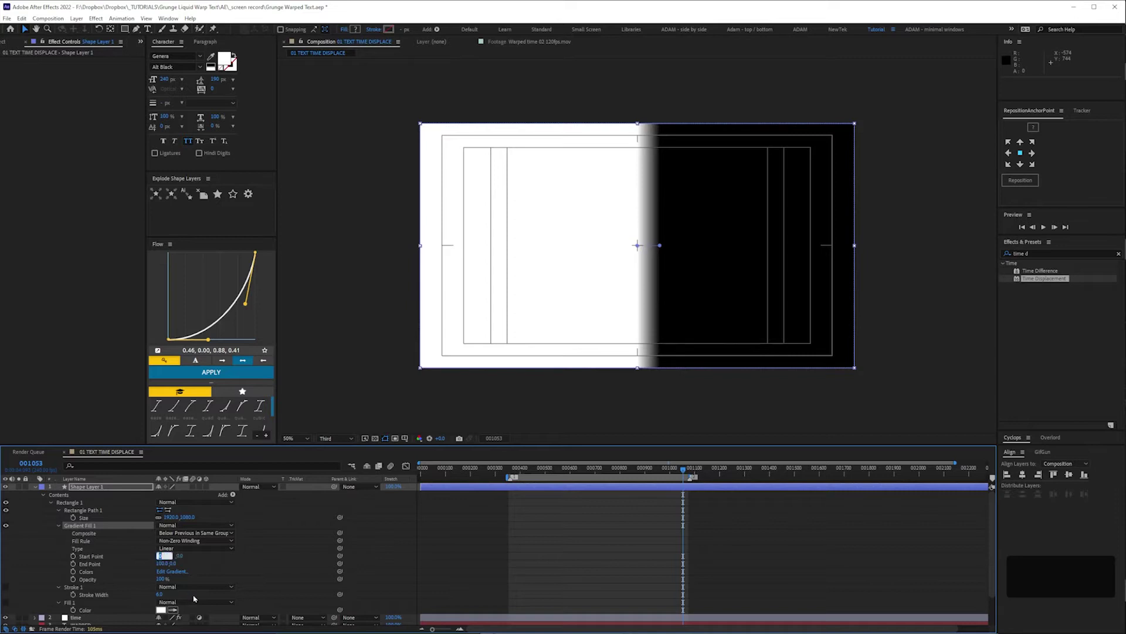
pyautogui.write('-550')
pyautogui.click(165, 564)
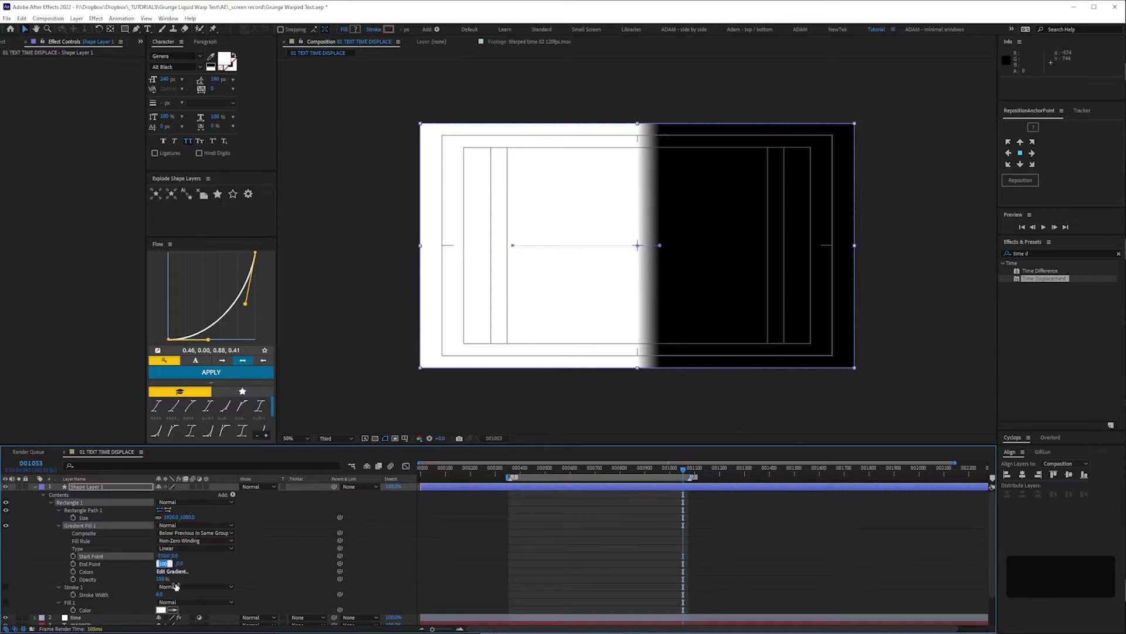
pyautogui.write('550')
pyautogui.press('KP_Enter')
# - Rename the gradient shape layer "time matte", then hide it and move it below the WARPED layer
pyautogui.press('Return')
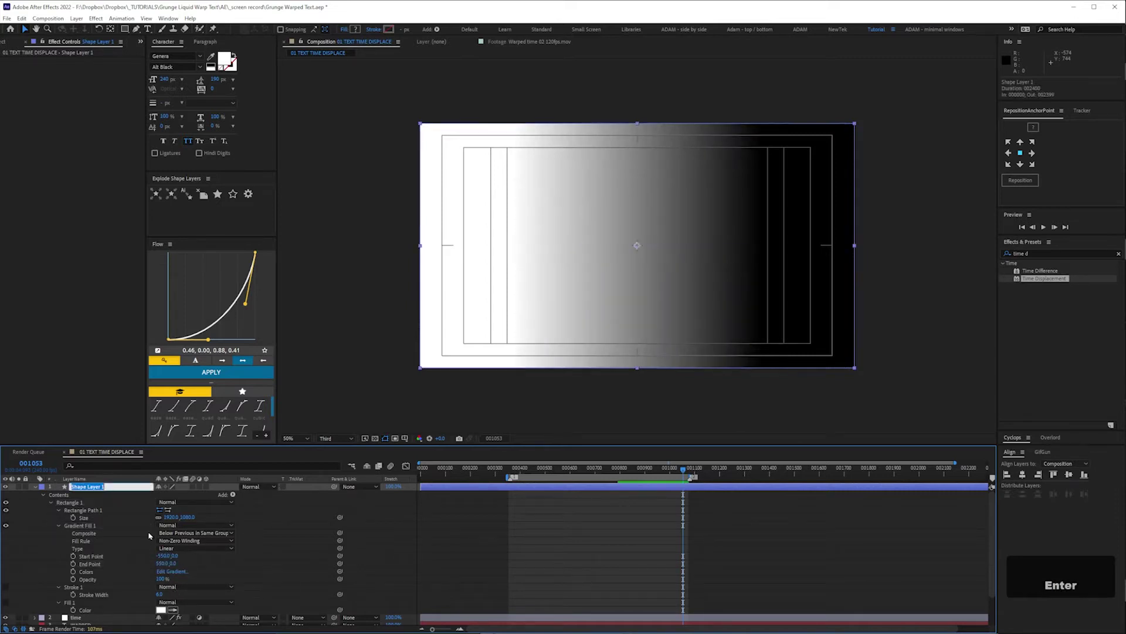
pyautogui.write('time matte')
pyautogui.press('Return')
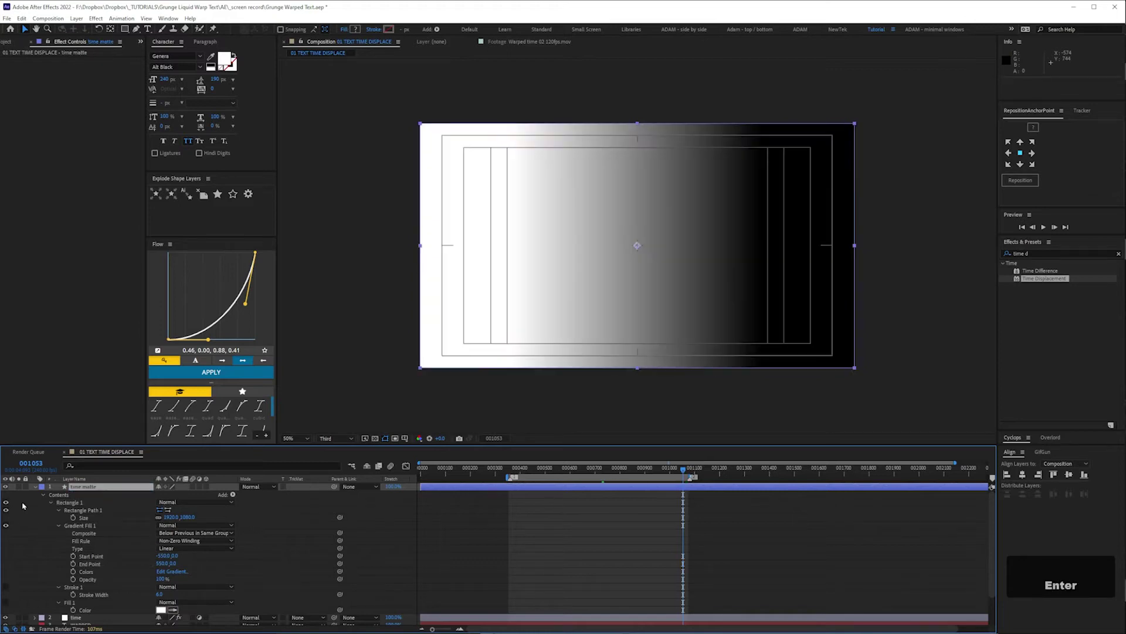
pyautogui.click(6, 486)
pyautogui.click(35, 486)
pyautogui.moveTo(83, 487); pyautogui.dragTo(78, 552)
# - Use time matte as the Time Displacement layer with a Max Displacement Time of 0.2, and preview the warp
pyautogui.click(78, 486)
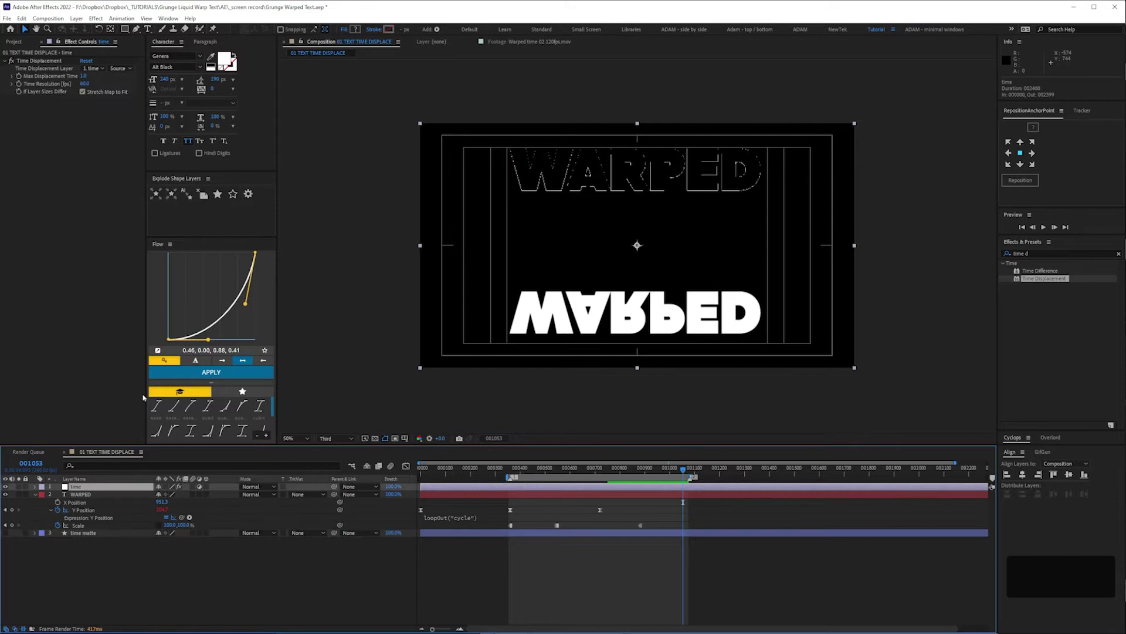
pyautogui.click(99, 70)
pyautogui.click(110, 115)
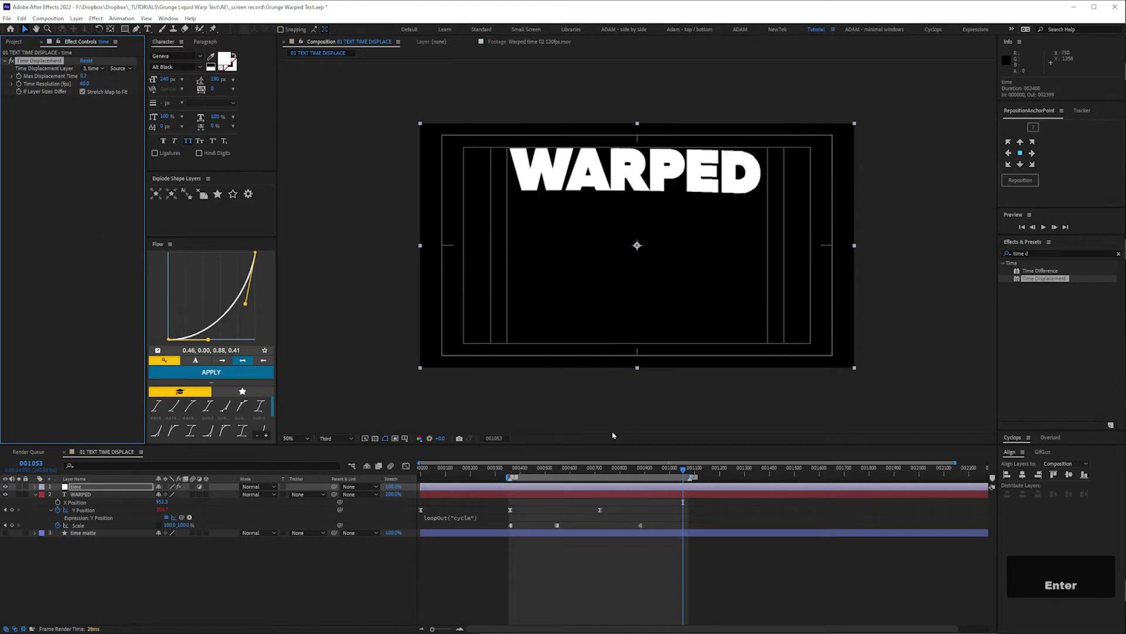
pyautogui.press('space')
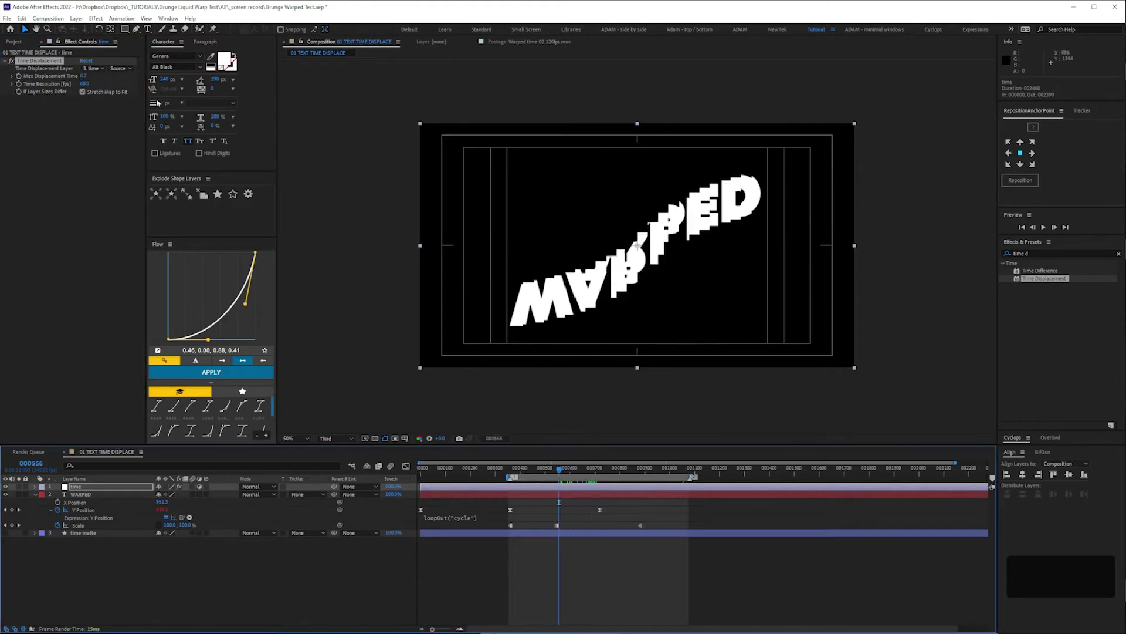
# - Set the Time Displacement effect's Time Resolution to 480 fps and add a Noise effect to the time matte layer
pyautogui.click(84, 84)
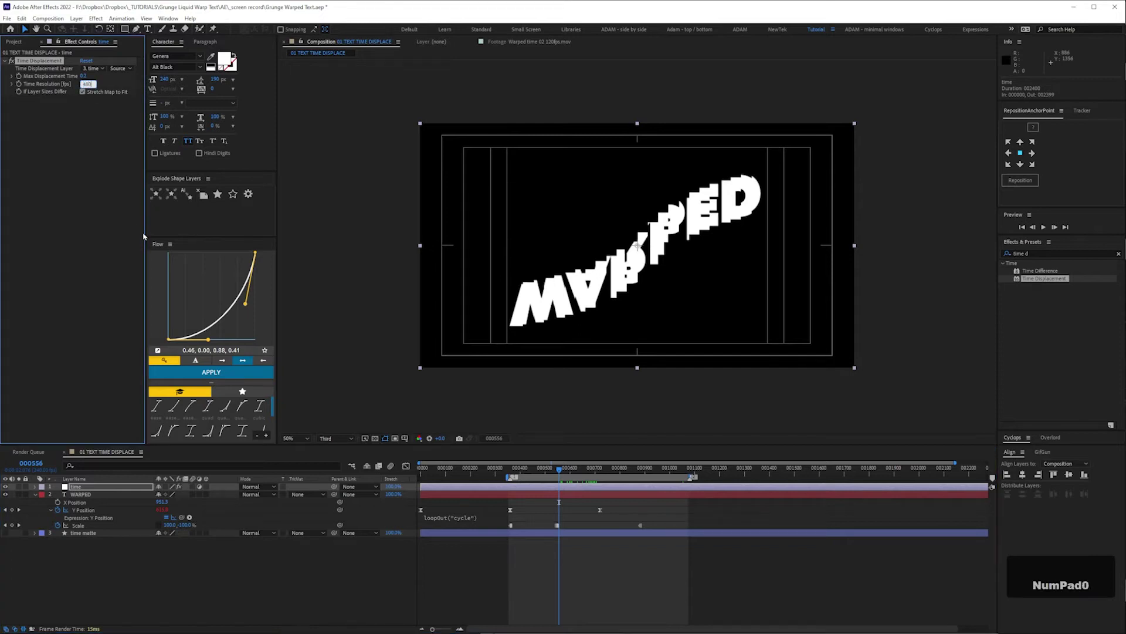
pyautogui.press('Return')
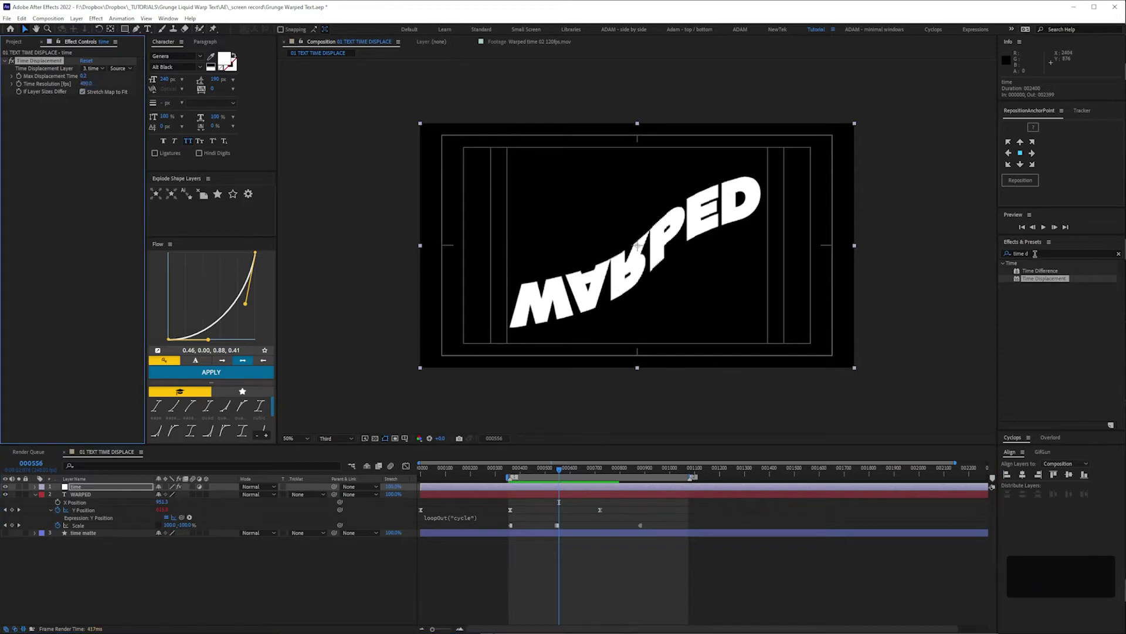
pyautogui.click(1035, 254)
pyautogui.write('noise')
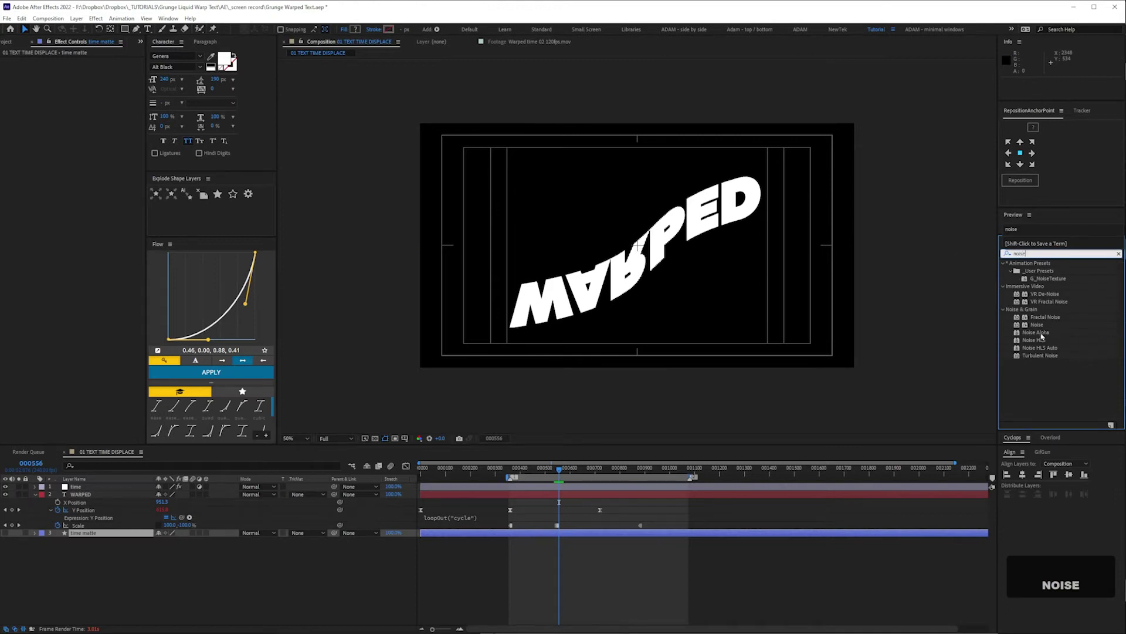
pyautogui.moveTo(1038, 325); pyautogui.dragTo(103, 536)
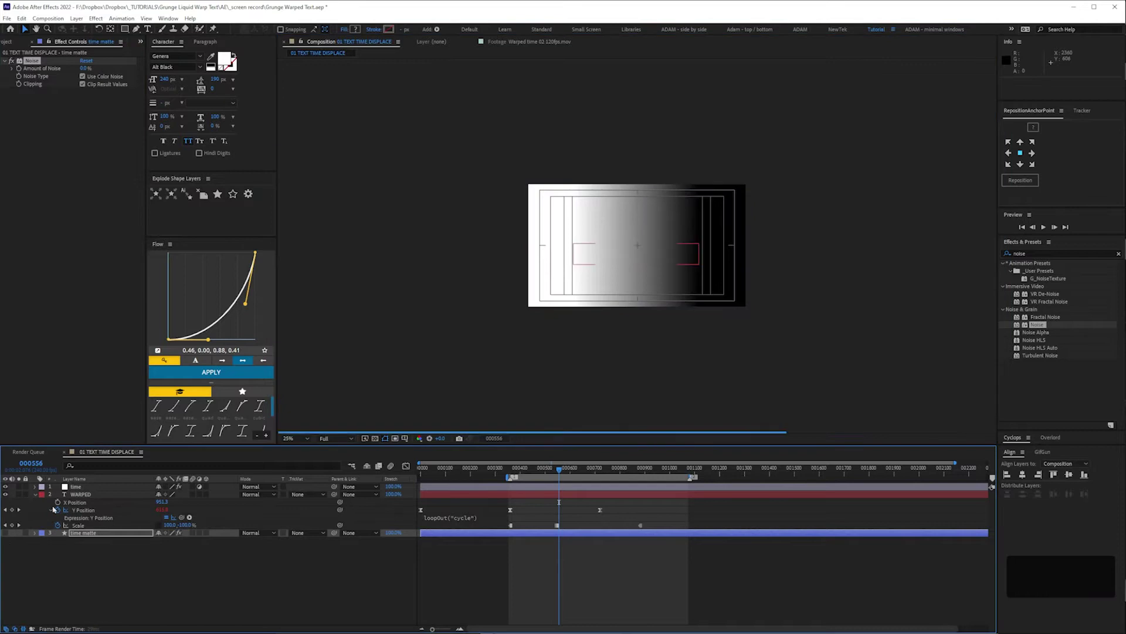
# - Make the time layer's Time Displacement read the time matte with its effects included
pyautogui.click(78, 486)
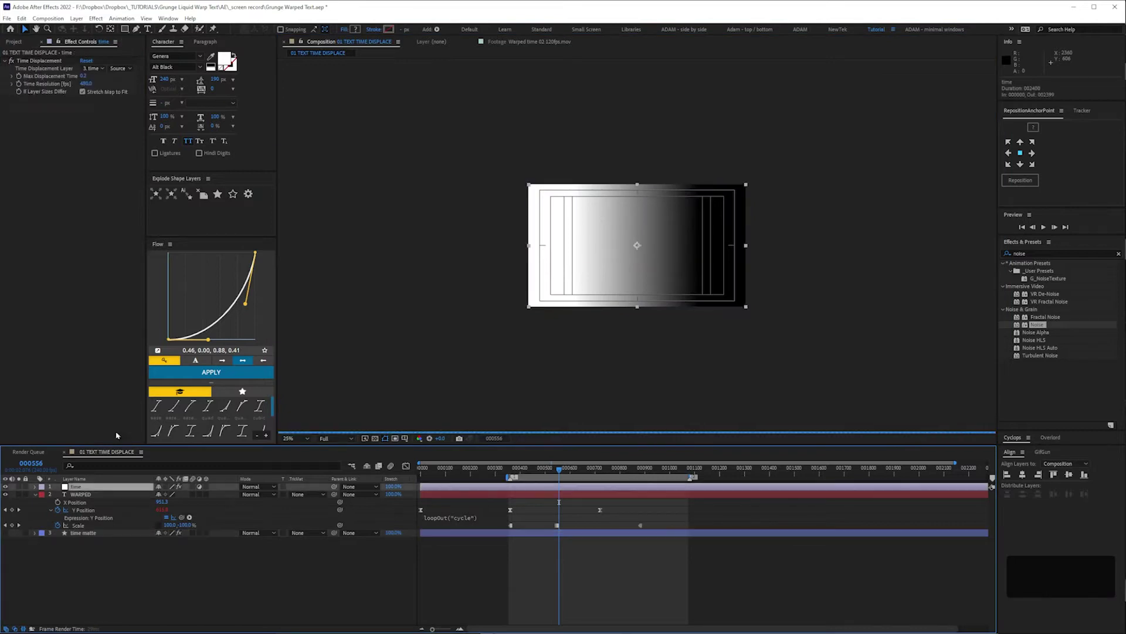
pyautogui.hotkey('ctrl', '=')
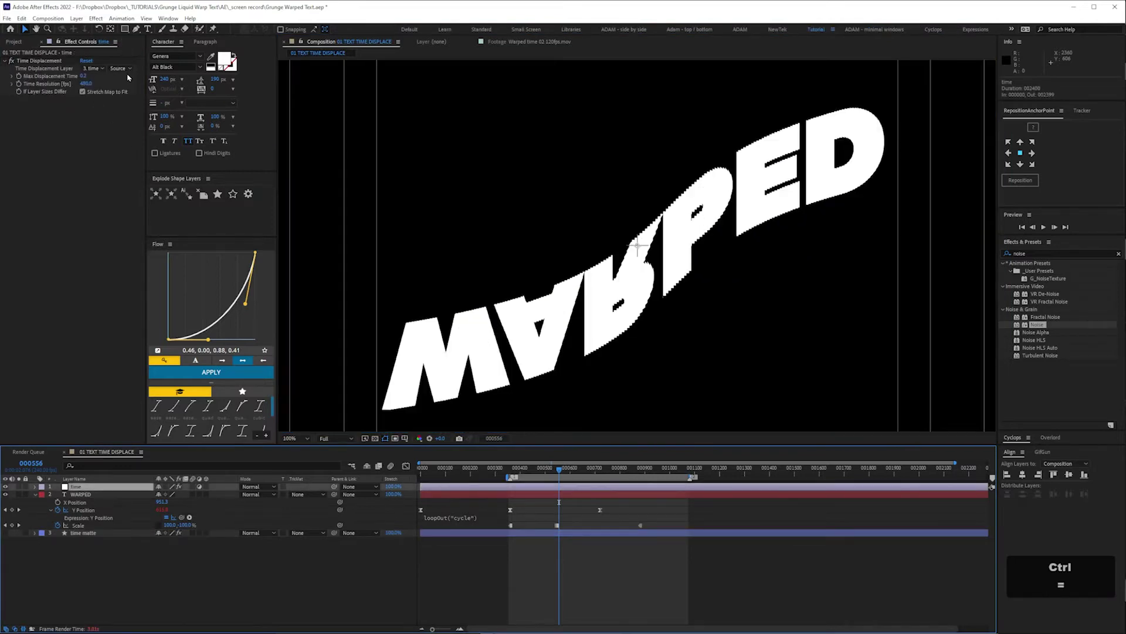
pyautogui.click(120, 68)
pyautogui.click(129, 98)
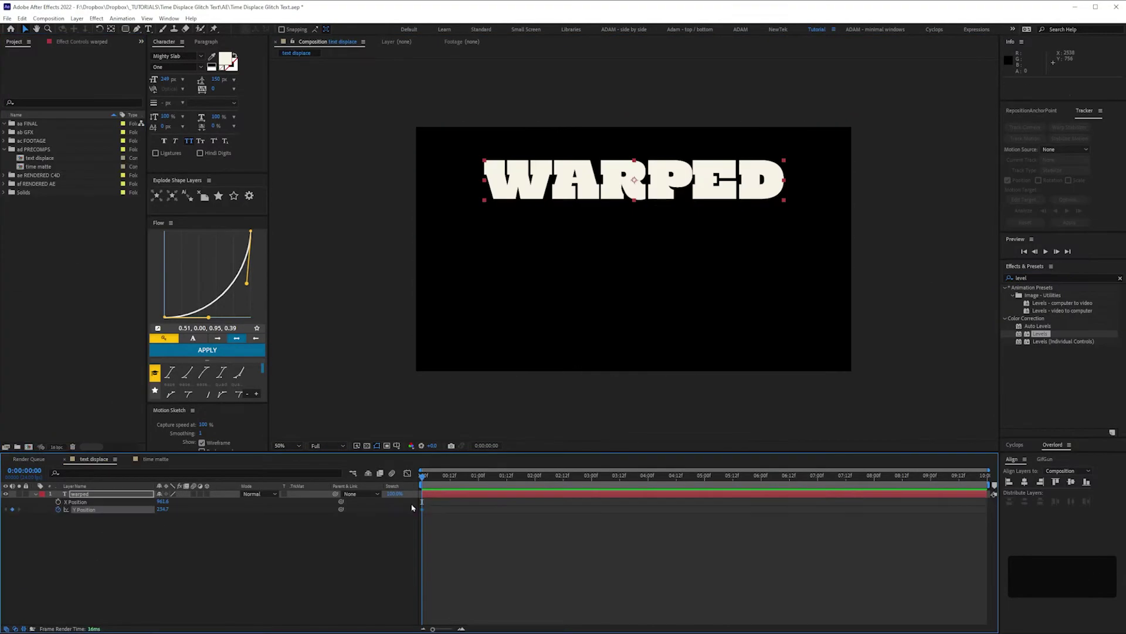
# - Save the project and queue 01 TEXT TIME DISPLACE for rendering with the Quicktime ProRes 4444 alpha Straight output module
pyautogui.hotkey('ctrl', 's')
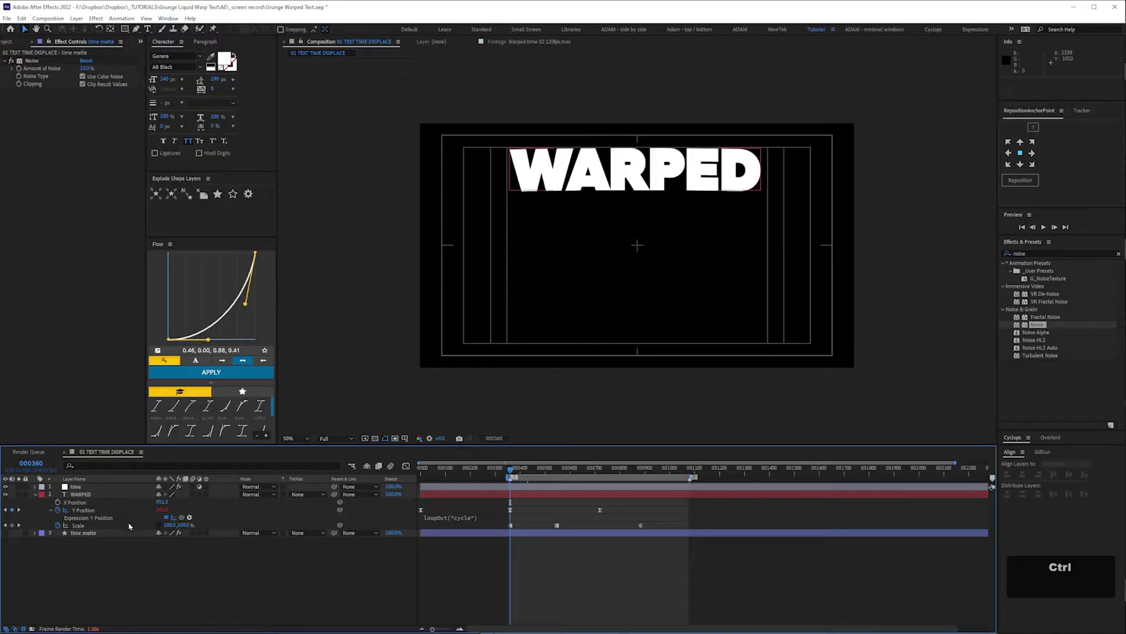
pyautogui.hotkey('ctrl', 'm')
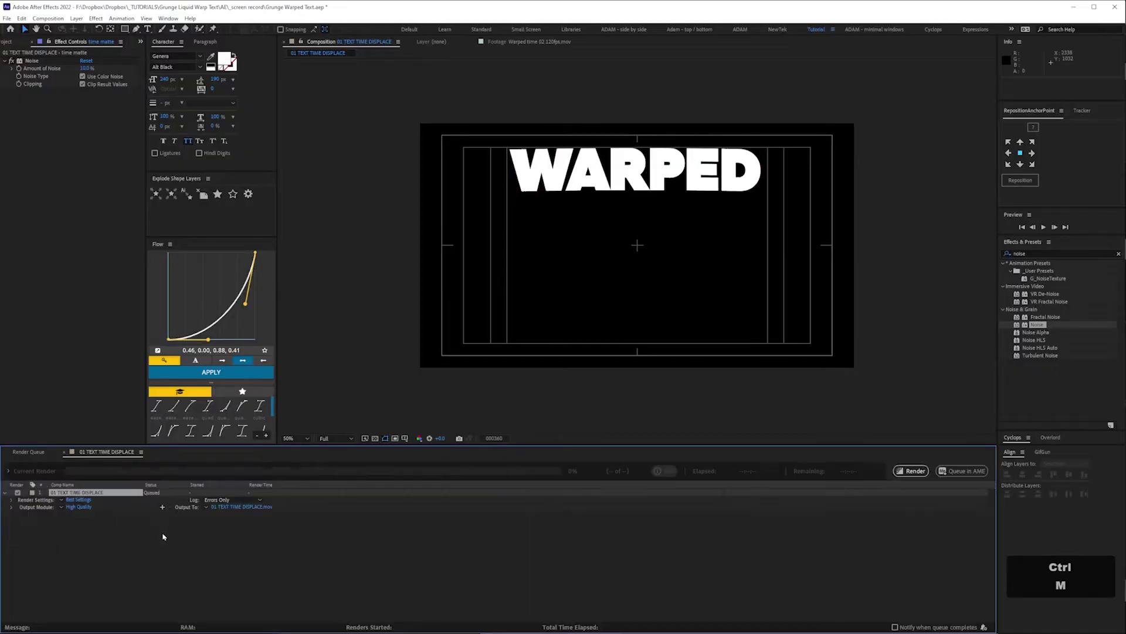
pyautogui.click(61, 507)
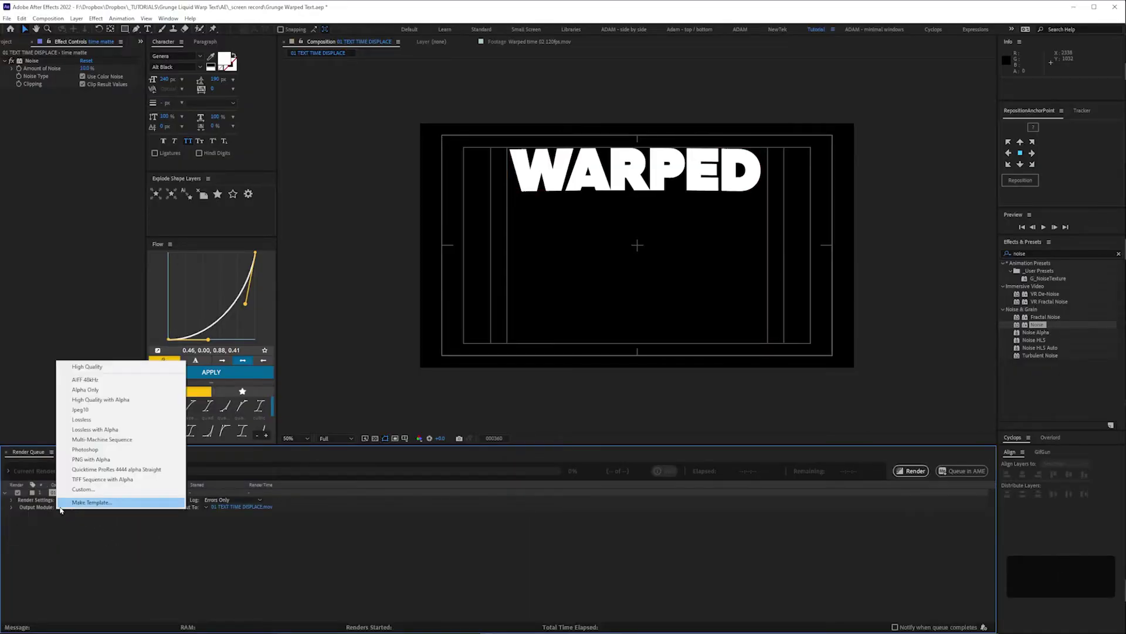
pyautogui.click(112, 467)
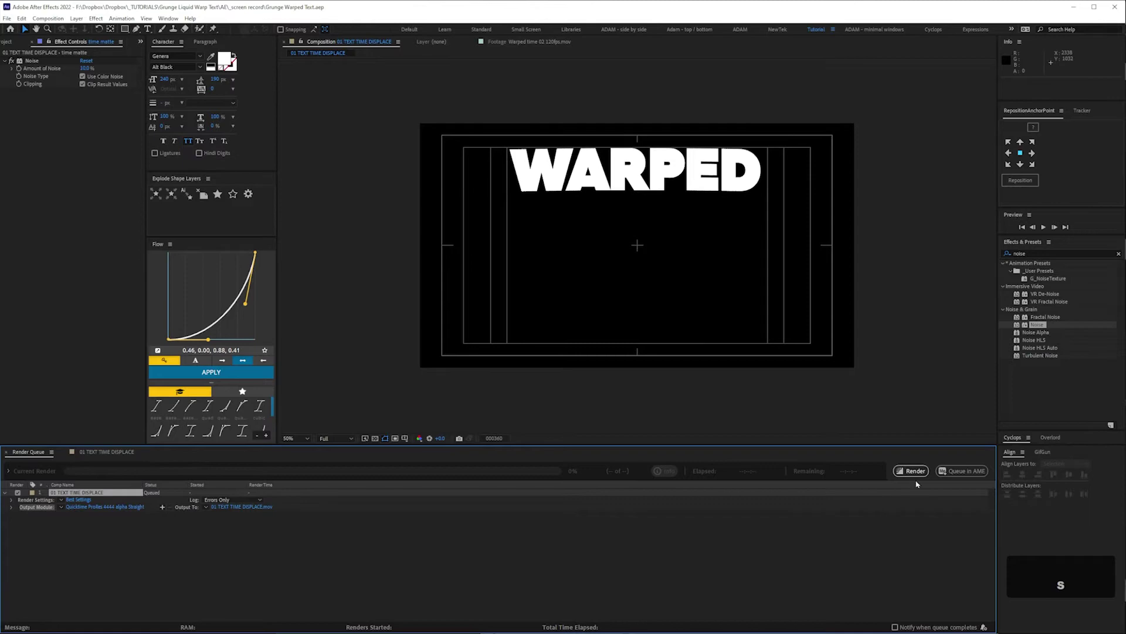
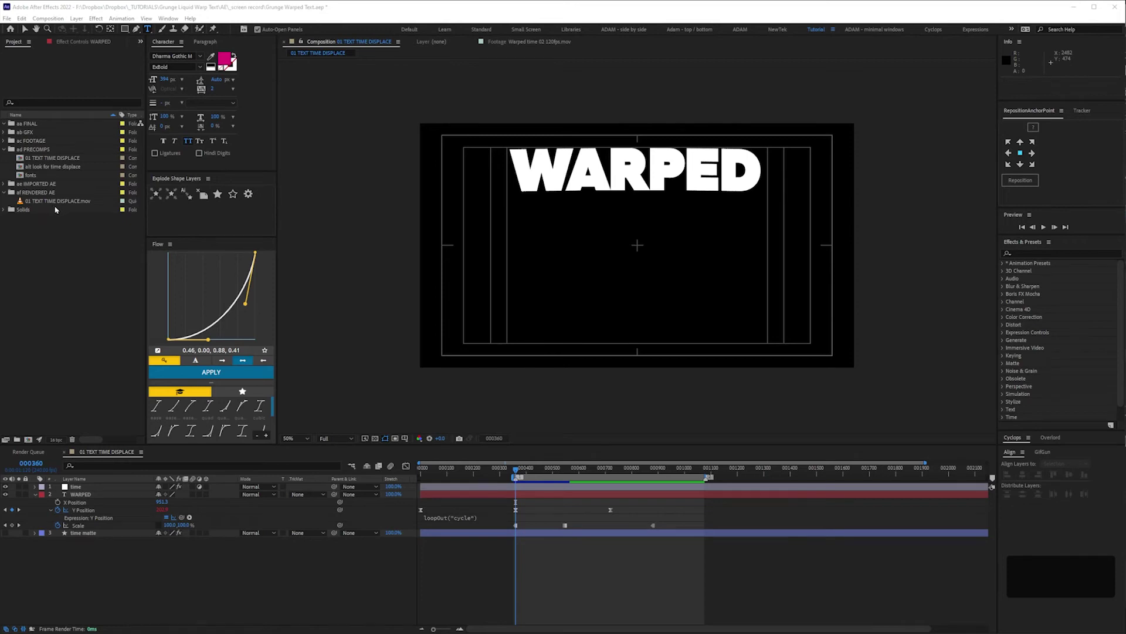
# - Create a composition from the rendered 01 TEXT TIME DISPLACE.mov, named 02 LIQUIFY TEXT and stored in the PRECOMPS folder
pyautogui.moveTo(55, 204); pyautogui.dragTo(69, 399)
pyautogui.moveTo(26, 444); pyautogui.dragTo(28, 440)
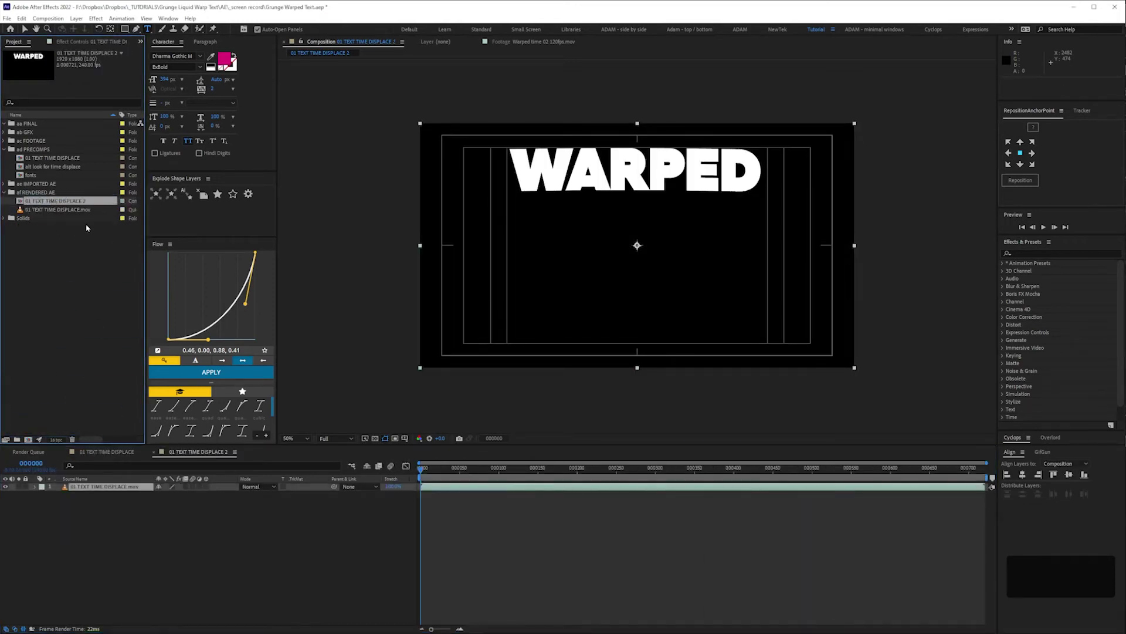
pyautogui.write('02 LIQUIFY TEXT')
pyautogui.press('Return')
pyautogui.moveTo(46, 210); pyautogui.dragTo(43, 150)
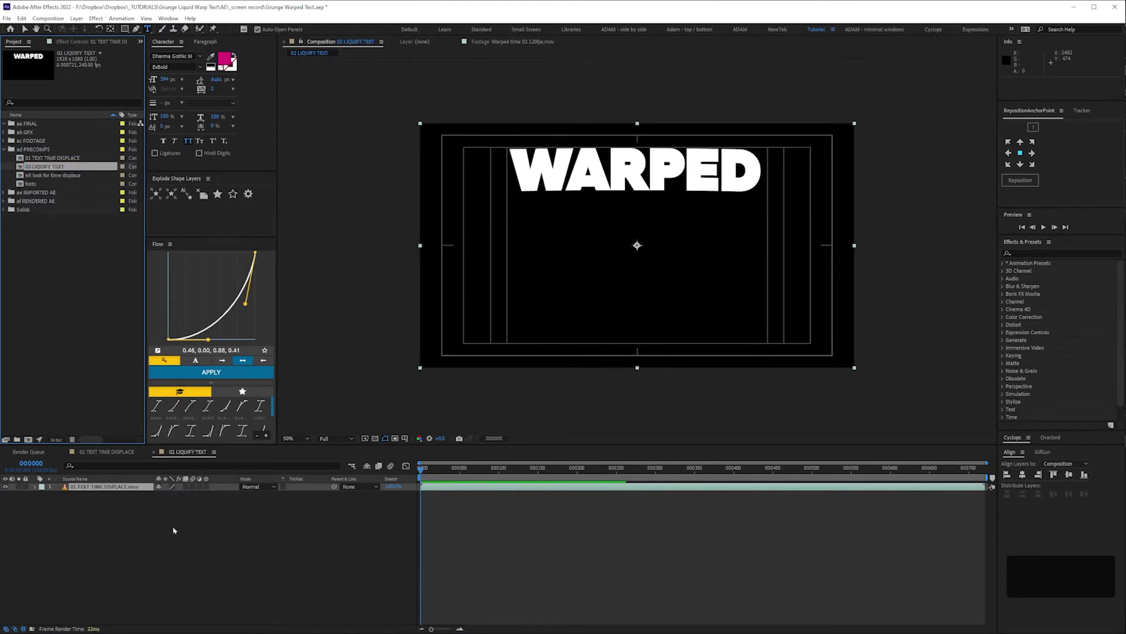
# - Set the 02 LIQUIFY TEXT composition to 24 frames per second with a duration of 10 seconds
pyautogui.click(164, 579)
pyautogui.hotkey('ctrl', 'k')
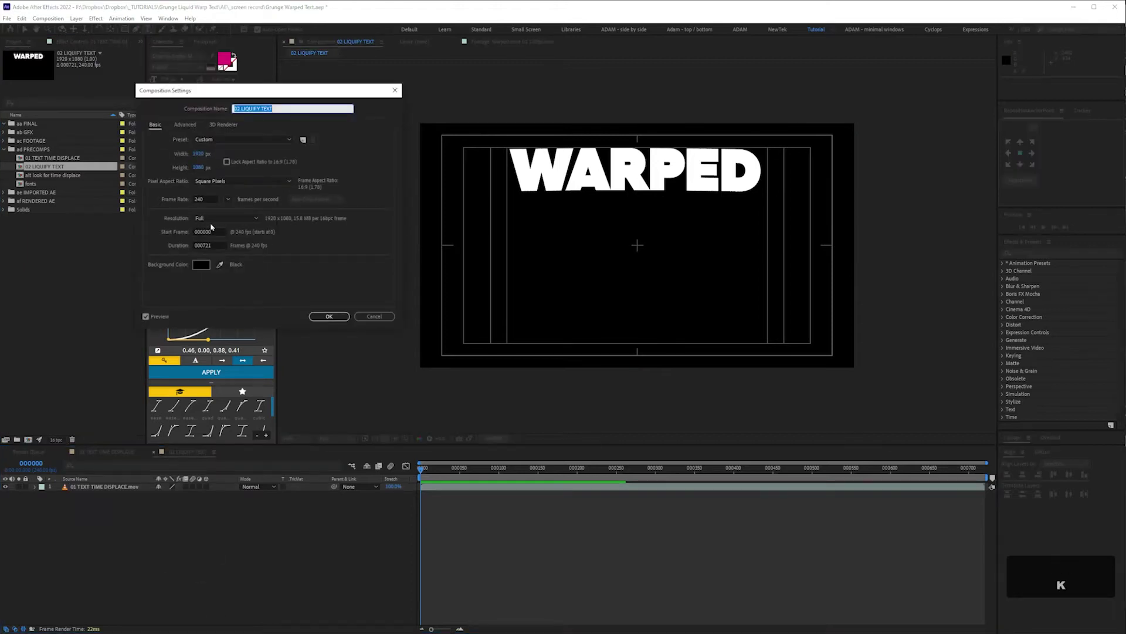
pyautogui.click(211, 200)
pyautogui.write('24')
pyautogui.click(329, 317)
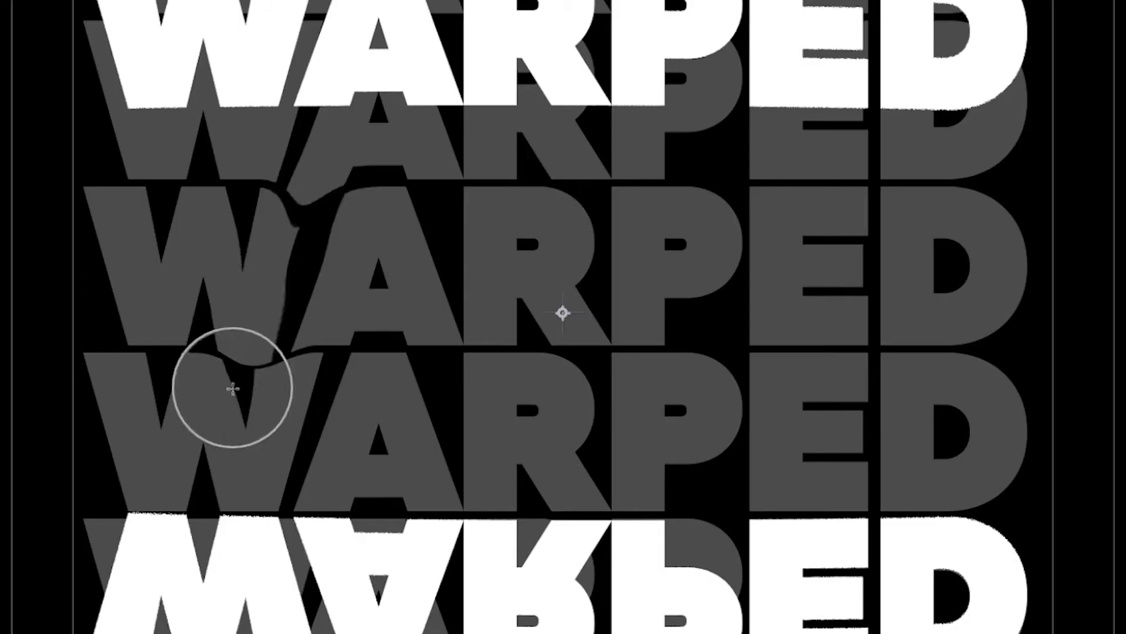
pyautogui.moveTo(234, 390)
pyautogui.mouseDown()
pyautogui.moveTo(692, 214)
pyautogui.moveTo(1002, 170)
pyautogui.moveTo(1011, 397)
pyautogui.moveTo(201, 193)
pyautogui.moveTo(493, 427)
pyautogui.moveTo(487, 448)
pyautogui.moveTo(756, 317)
pyautogui.mouseUp()
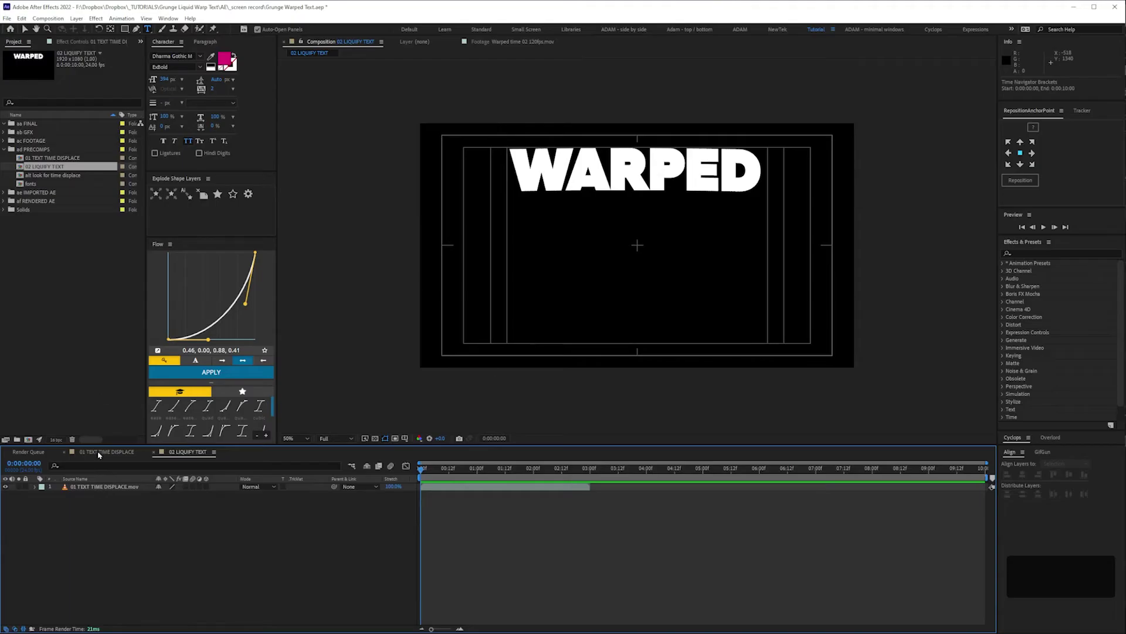
# - Copy the WARPED text layer from 01 TEXT TIME DISPLACE into the 02 LIQUIFY TEXT composition
pyautogui.click(98, 452)
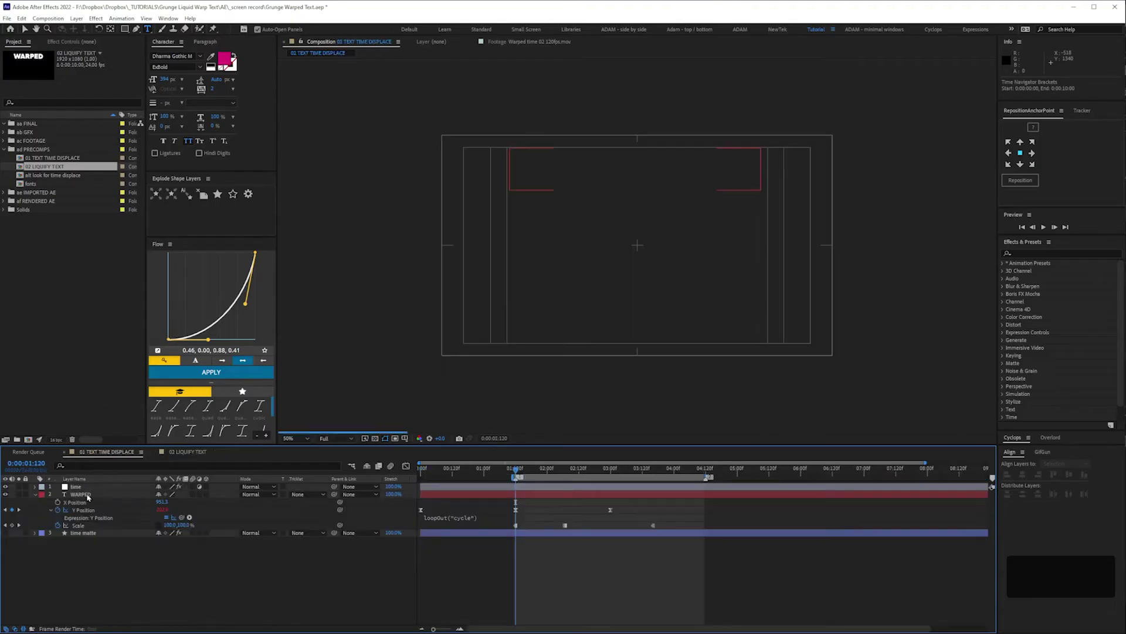
pyautogui.click(101, 494)
pyautogui.hotkey('ctrl', 'c')
pyautogui.click(187, 452)
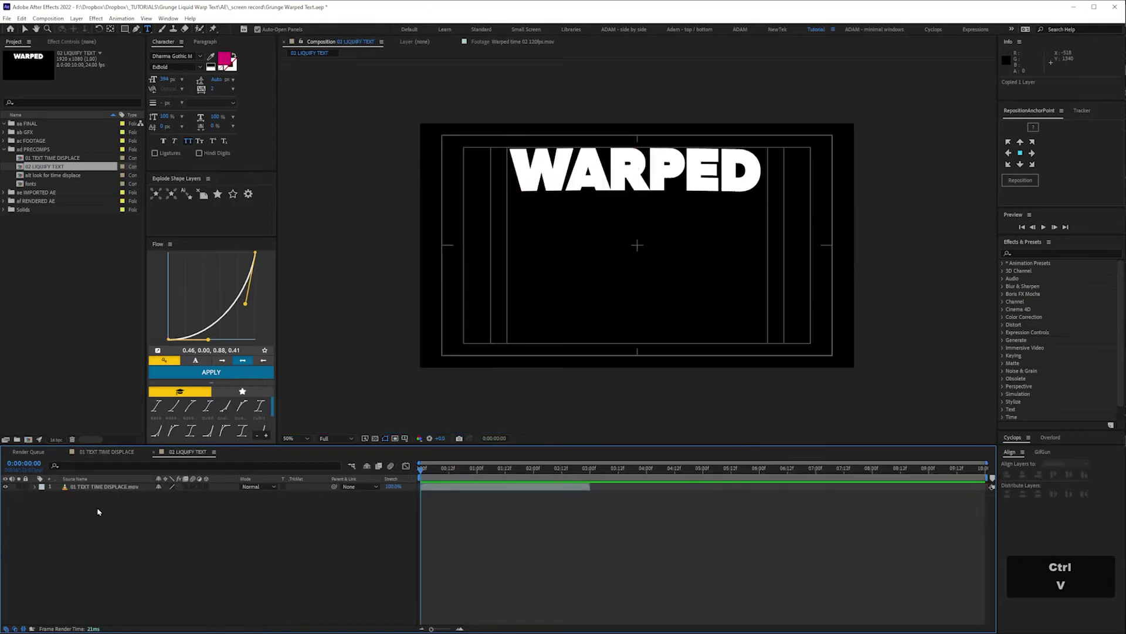
pyautogui.hotkey('ctrl', 'v')
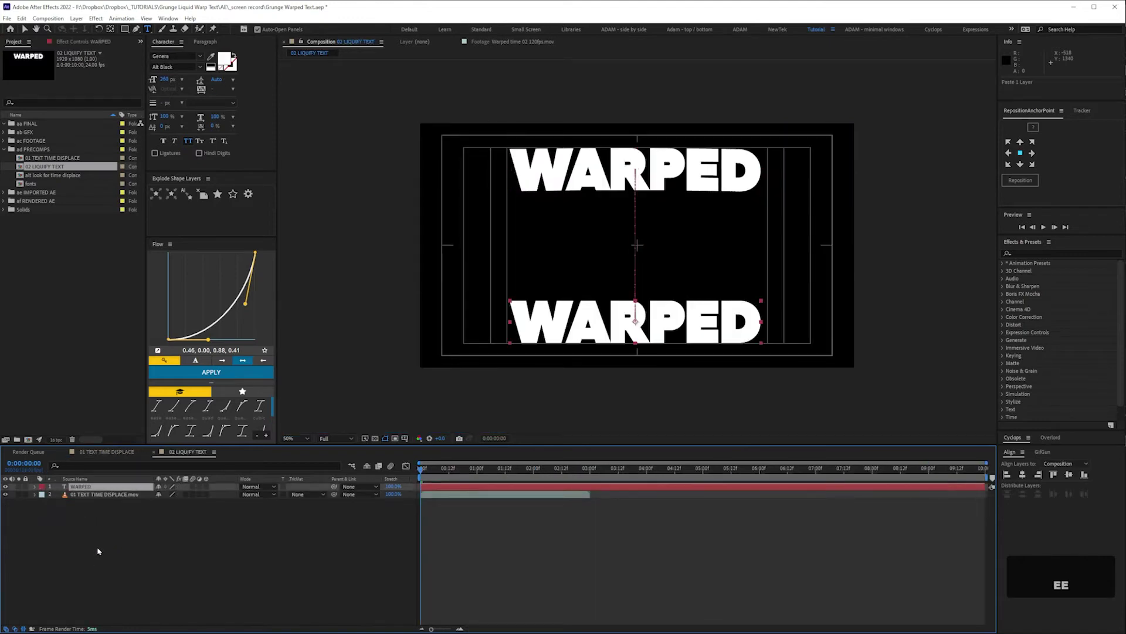
# - Remove the Y Position animation from the pasted WARPED layer and set its opacity to 30%
pyautogui.press('e')
pyautogui.press('e')
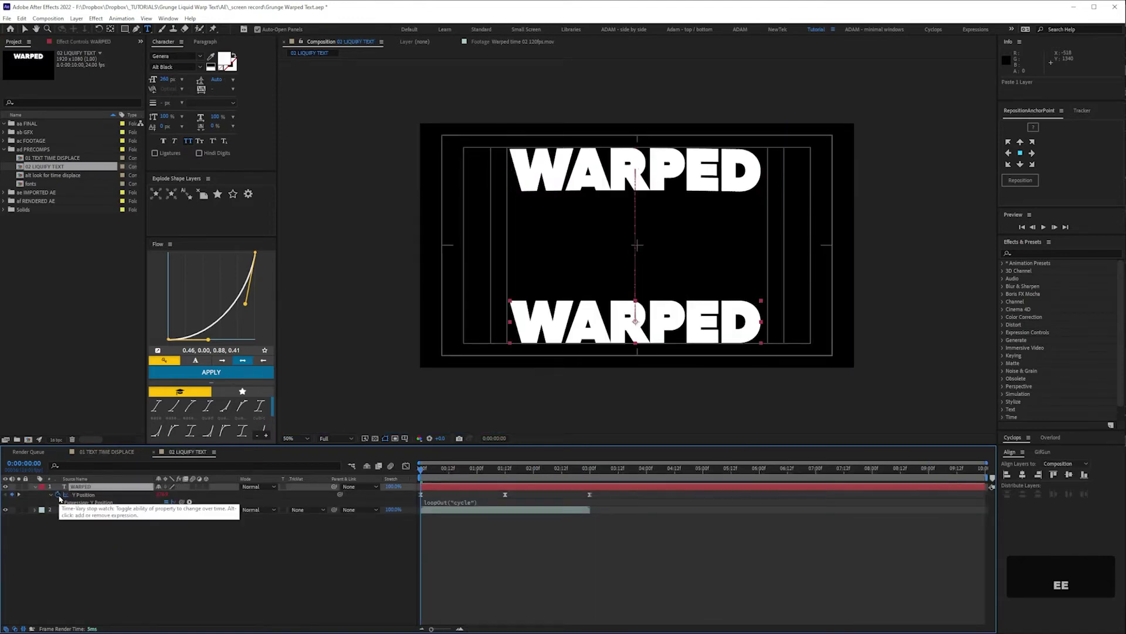
pyautogui.click(58, 495)
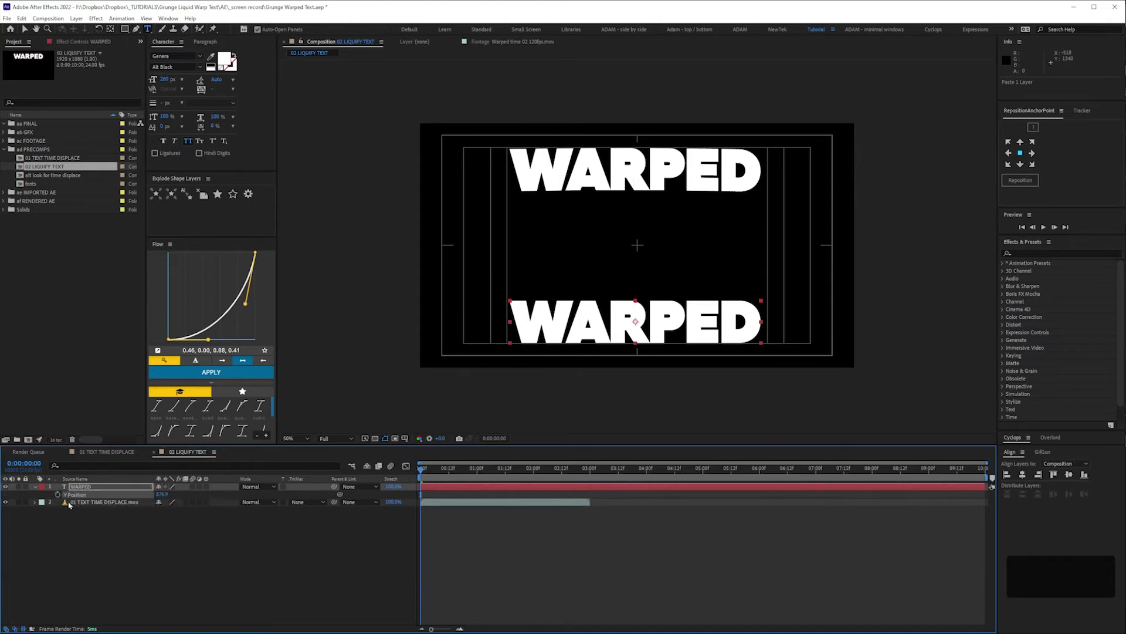
pyautogui.press('t')
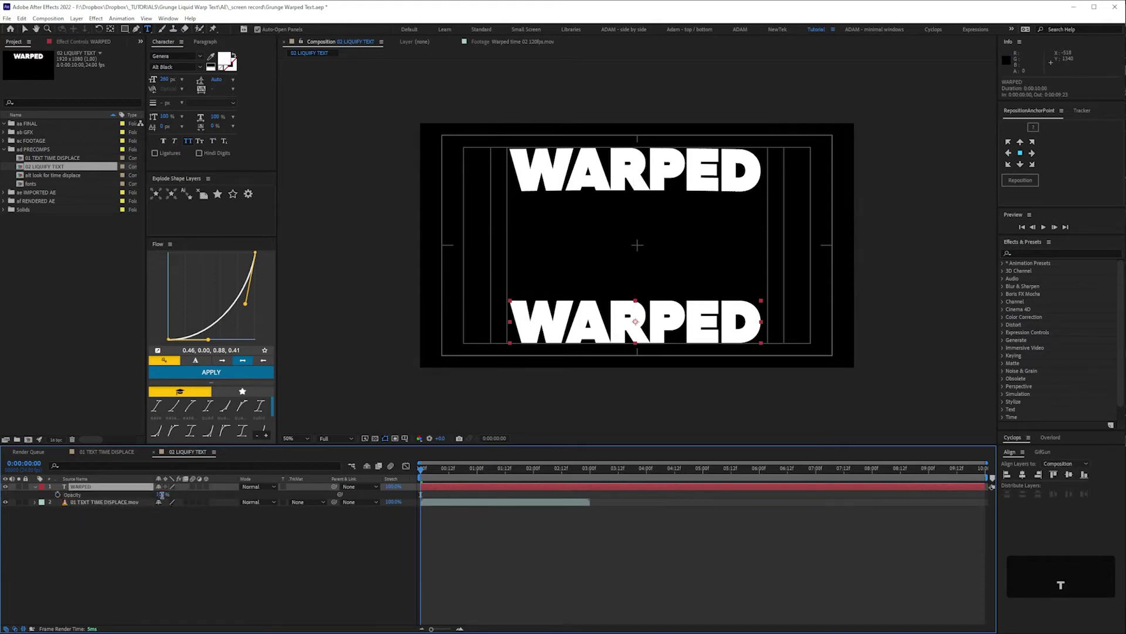
pyautogui.write('30')
pyautogui.press('Return')
# - Move the faded WARPED text up to the top edge of the frame and solo its layer
pyautogui.press('v')
pyautogui.moveTo(547, 322); pyautogui.dragTo(547, 146)
pyautogui.click(20, 486)
# - Repeat the word WARPED on new lines of the same text layer to fill the frame's height
pyautogui.doubleClick(753, 150)
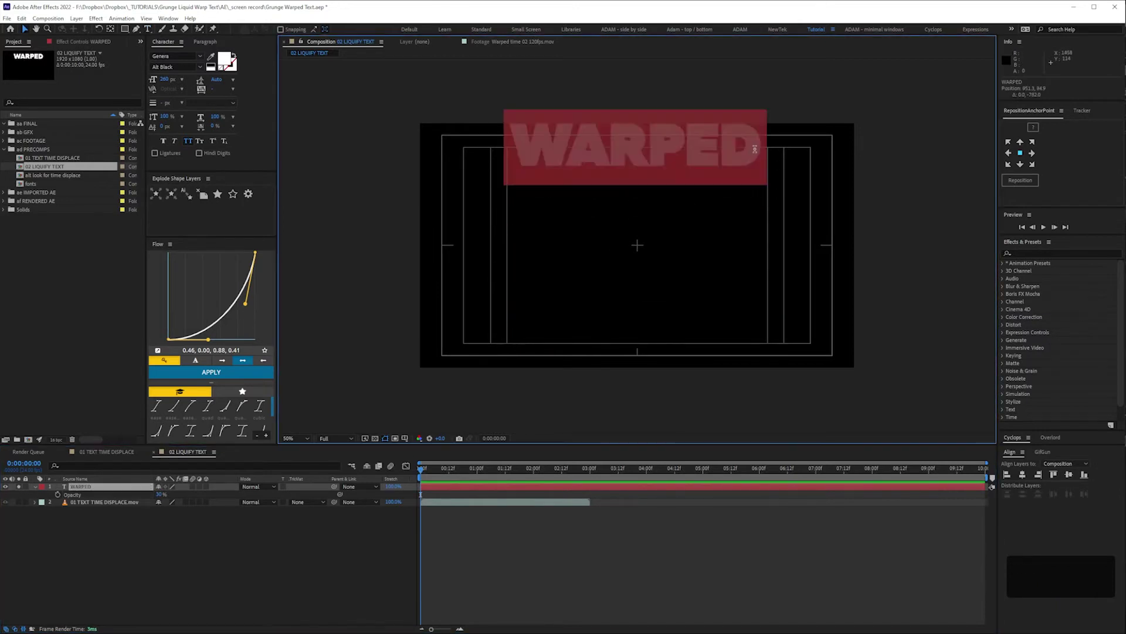
pyautogui.hotkey('ctrl', 'c')
pyautogui.press('Right')
pyautogui.press('Return')
pyautogui.hotkey('ctrl', 'v')
pyautogui.press('Return')
pyautogui.hotkey('ctrl', 'v')
# - Set the stacked WARPED text's leading to 195 px and turn off the layer's solo
pyautogui.click(110, 487)
pyautogui.moveTo(216, 79); pyautogui.dragTo(231, 75)
pyautogui.click(159, 579)
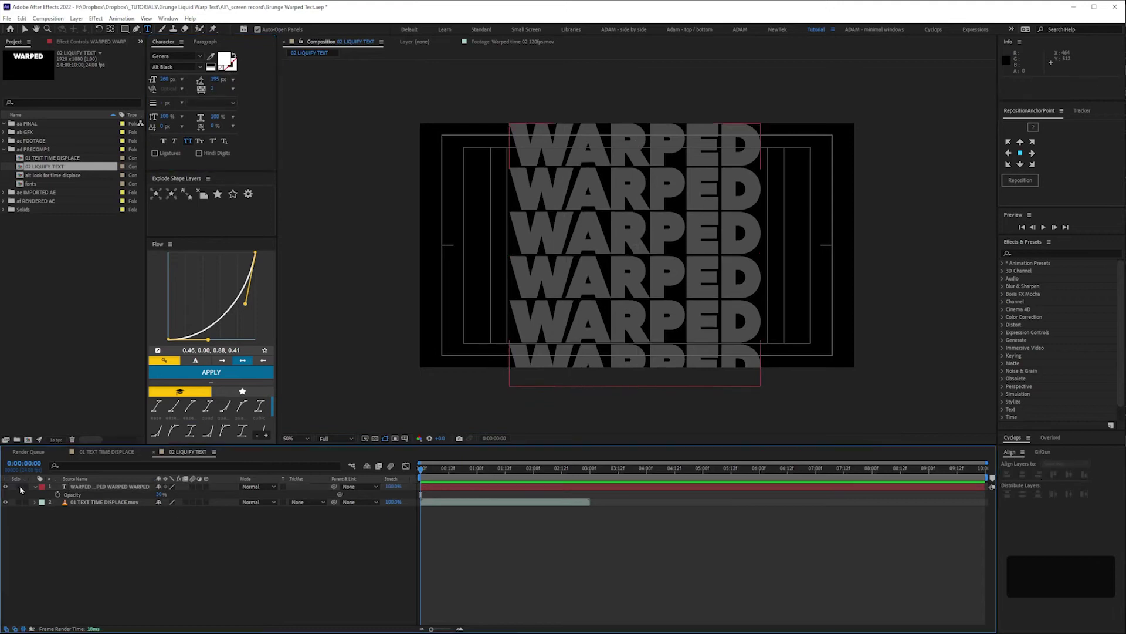
pyautogui.click(20, 487)
# - Duplicate the 01 TEXT TIME DISPLACE.mov layer and shift the copy about 1.5 seconds earlier in time
pyautogui.click(98, 503)
pyautogui.hotkey('ctrl', 'd')
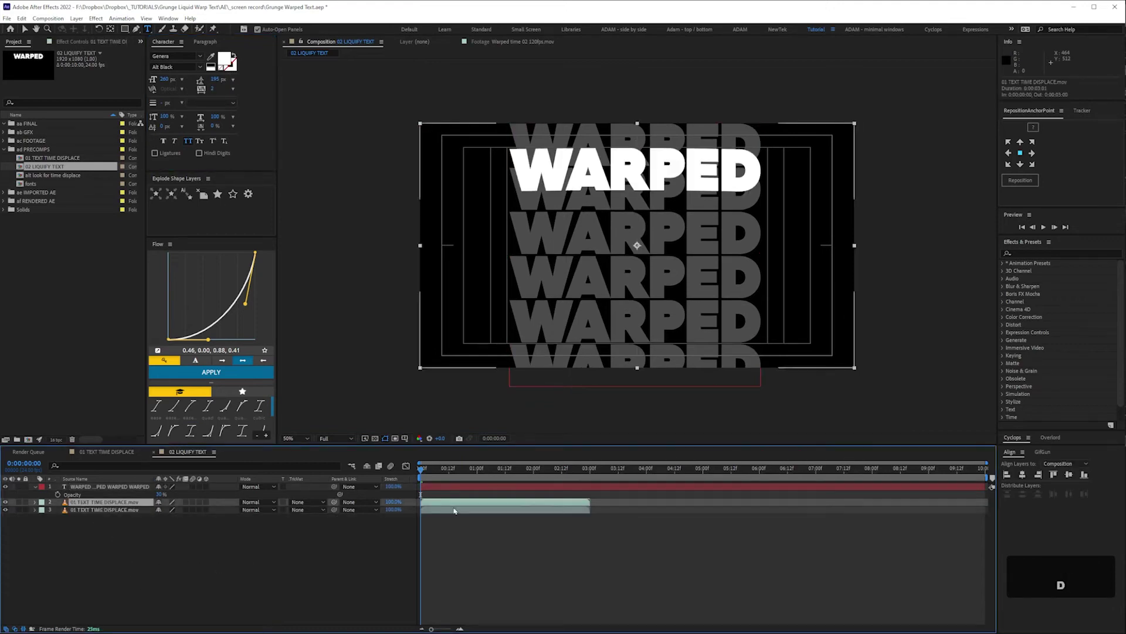
pyautogui.moveTo(543, 501); pyautogui.dragTo(454, 514)
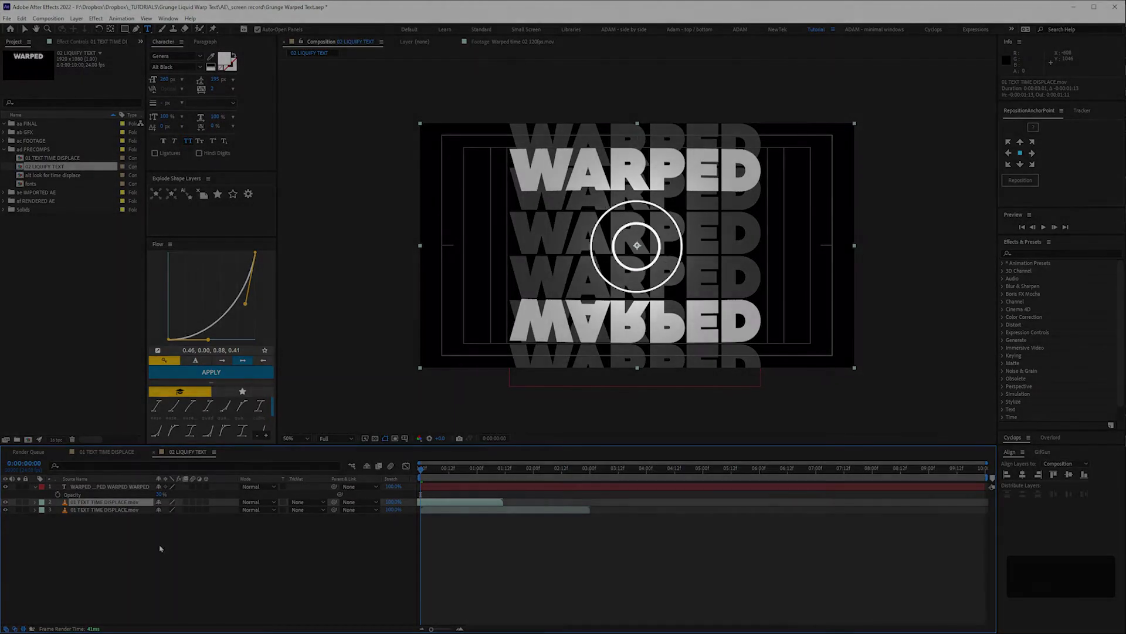
pyautogui.click(143, 574)
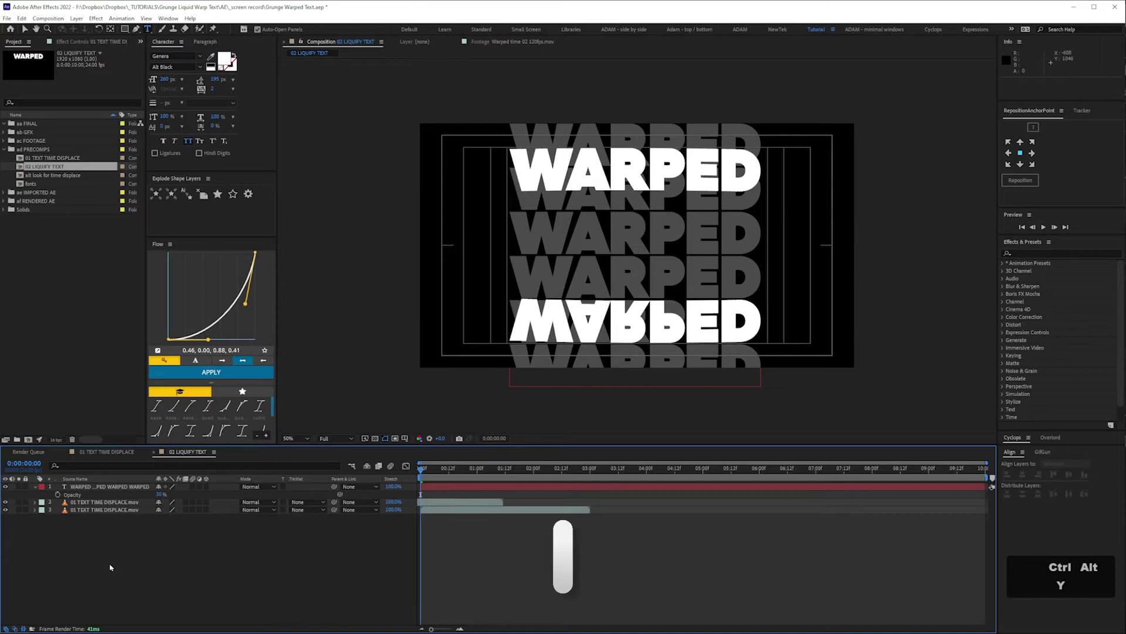
# - Add an adjustment layer with the Liquify effect above all layers and name it Liquify
pyautogui.hotkey('ctrl', 'alt', 'y')
pyautogui.click(1040, 253)
pyautogui.write('liquif')
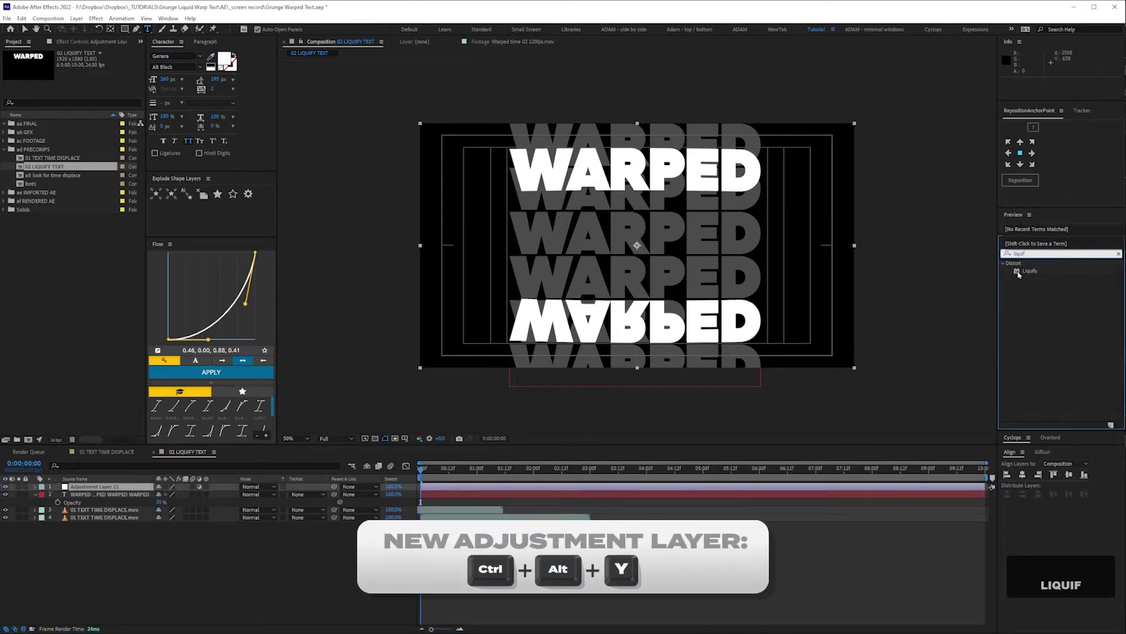
pyautogui.doubleClick(1018, 273)
pyautogui.press('Return')
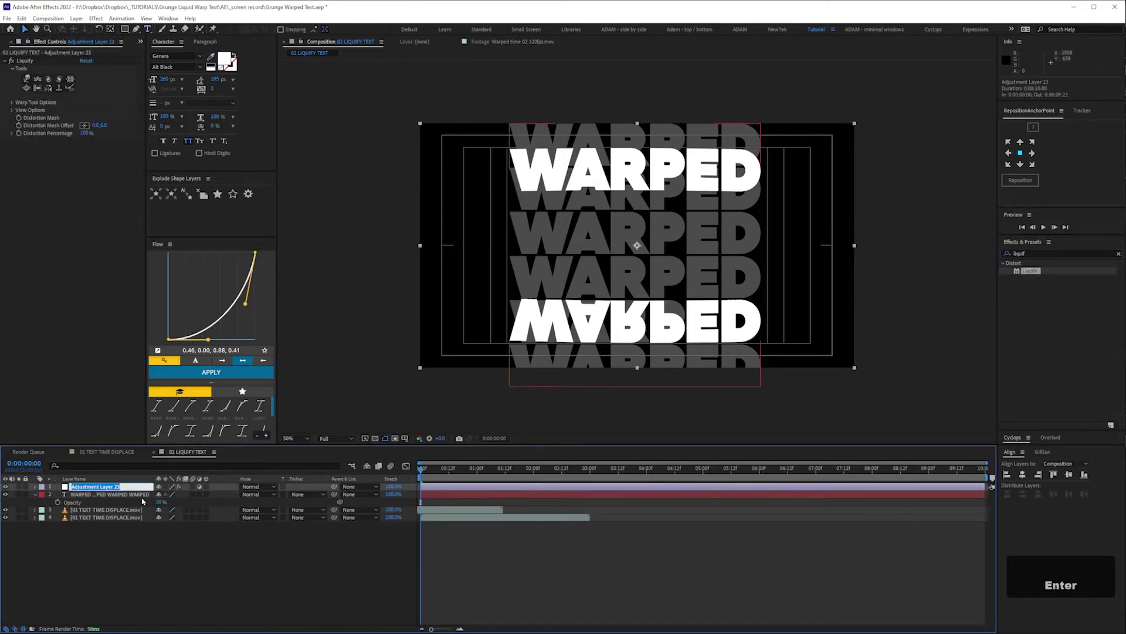
pyautogui.write('Liquify')
pyautogui.press('Return')
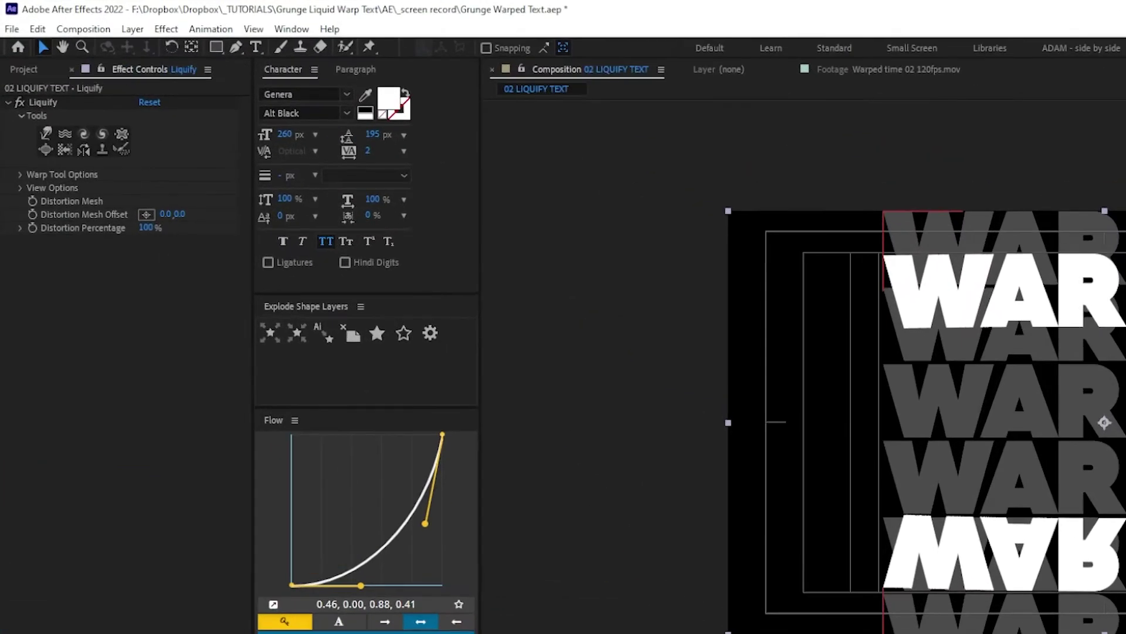
# - Choose Liquify's Warp tool and set its brush size to 70 and brush pressure to 70
pyautogui.click(47, 133)
pyautogui.click(22, 268)
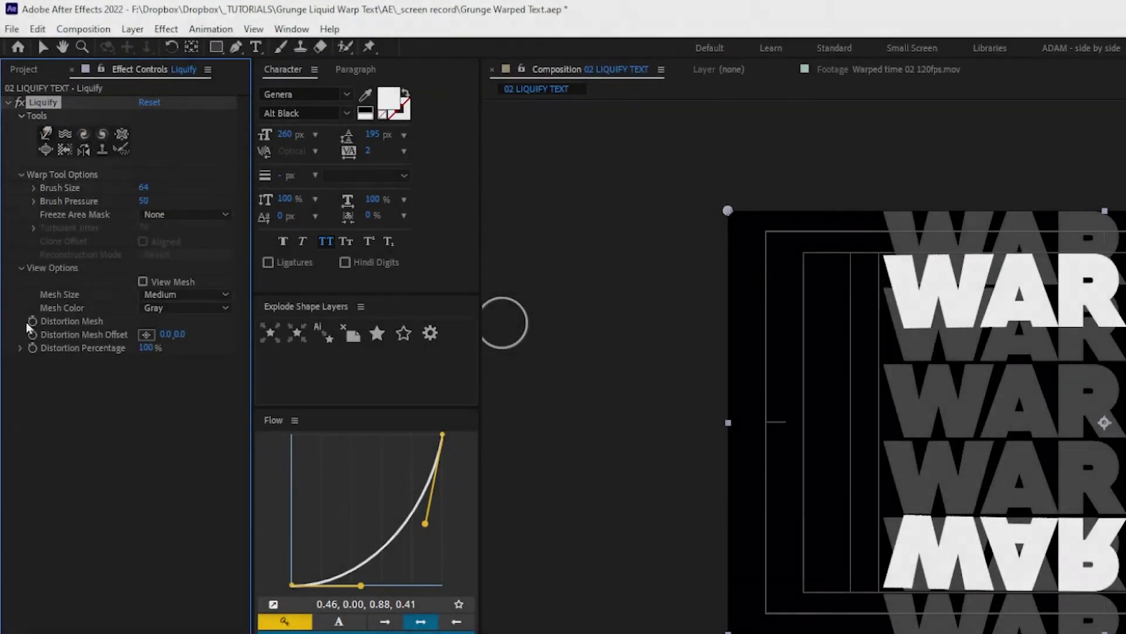
pyautogui.click(143, 282)
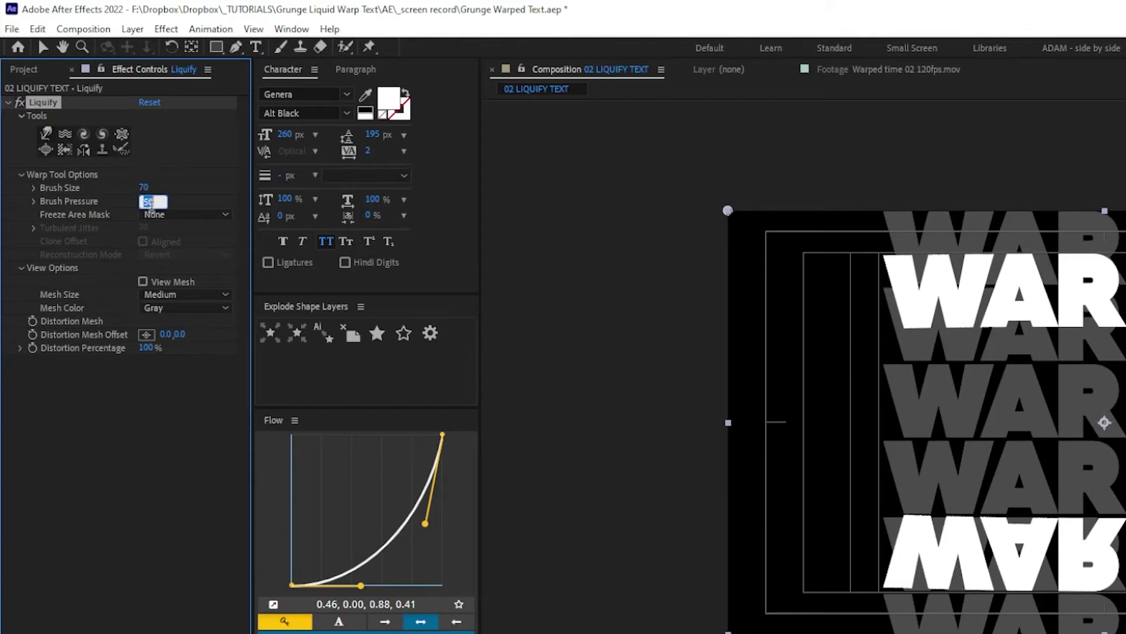
pyautogui.press('Return')
pyautogui.click(132, 530)
# - Paint Liquify warp strokes across the stacked WARPED lines in the middle of the frame to distort the letters
pyautogui.hotkey('ctrl', '=')
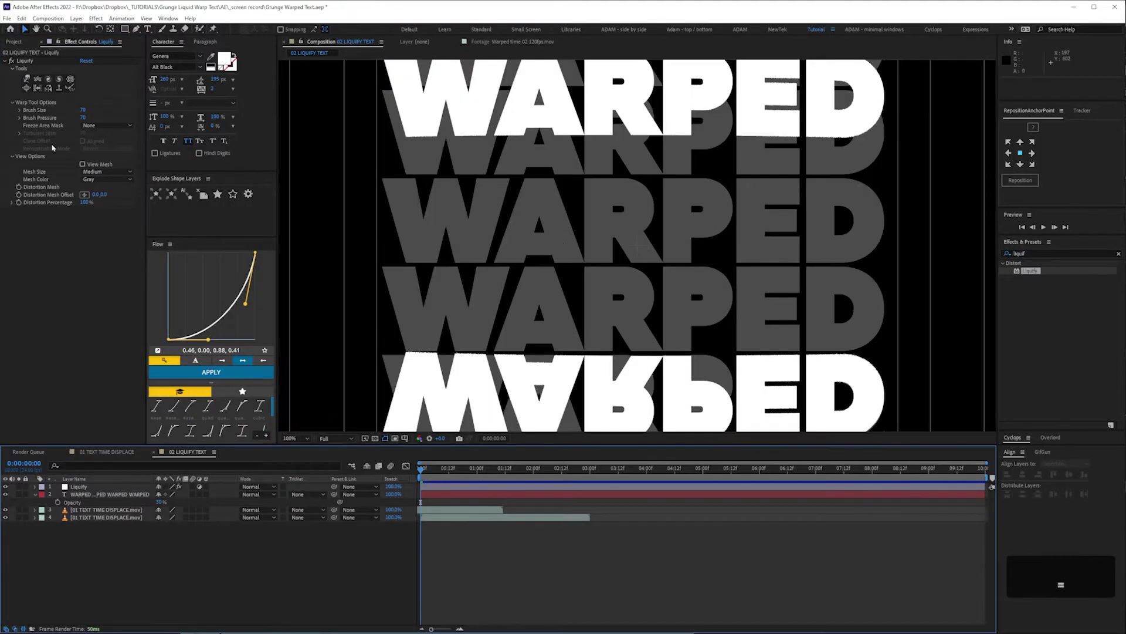
pyautogui.click(44, 102)
pyautogui.moveTo(483, 199)
pyautogui.mouseDown()
pyautogui.moveTo(459, 288)
pyautogui.moveTo(418, 213)
pyautogui.moveTo(534, 279)
pyautogui.moveTo(723, 229)
pyautogui.moveTo(708, 189)
pyautogui.moveTo(675, 292)
pyautogui.moveTo(606, 297)
pyautogui.moveTo(588, 171)
pyautogui.moveTo(873, 177)
pyautogui.moveTo(790, 245)
pyautogui.moveTo(856, 177)
pyautogui.moveTo(764, 302)
pyautogui.moveTo(661, 203)
pyautogui.moveTo(842, 236)
pyautogui.moveTo(817, 301)
pyautogui.mouseUp()
pyautogui.moveTo(422, 181)
pyautogui.mouseDown()
pyautogui.moveTo(364, 254)
pyautogui.moveTo(485, 204)
pyautogui.mouseUp()
pyautogui.moveTo(594, 271); pyautogui.dragTo(533, 174)
pyautogui.moveTo(678, 219)
pyautogui.mouseDown()
pyautogui.moveTo(632, 302)
pyautogui.moveTo(604, 312)
pyautogui.mouseUp()
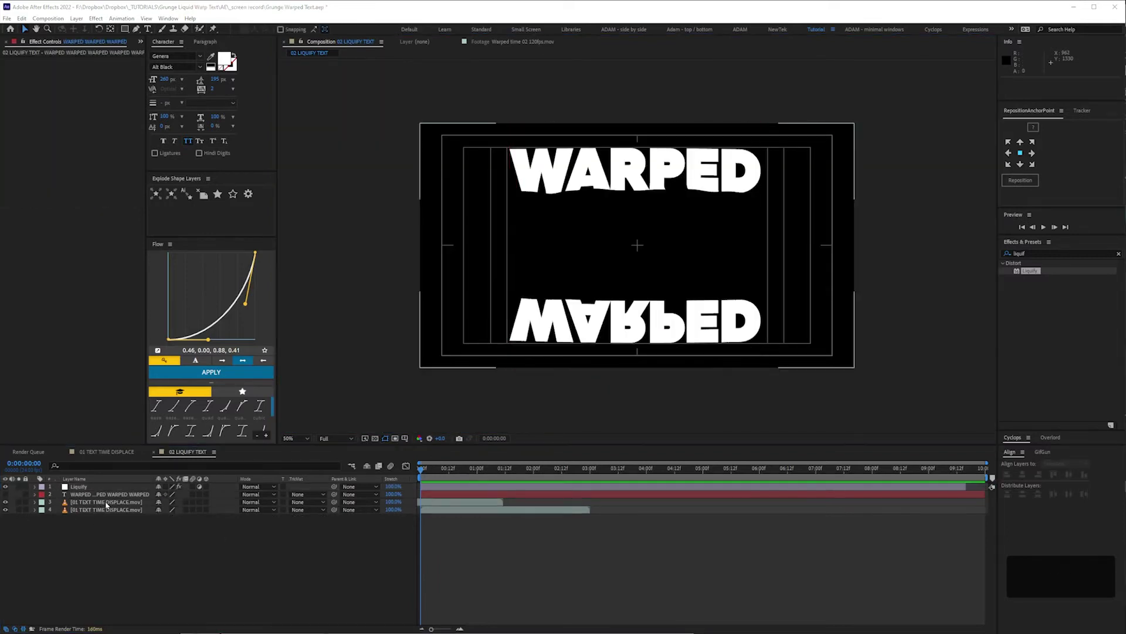
# - Delete the time-shifted copy of 01 TEXT TIME DISPLACE.mov and end the work area at 0:00:03:00, where the remaining clip ends
pyautogui.click(106, 504)
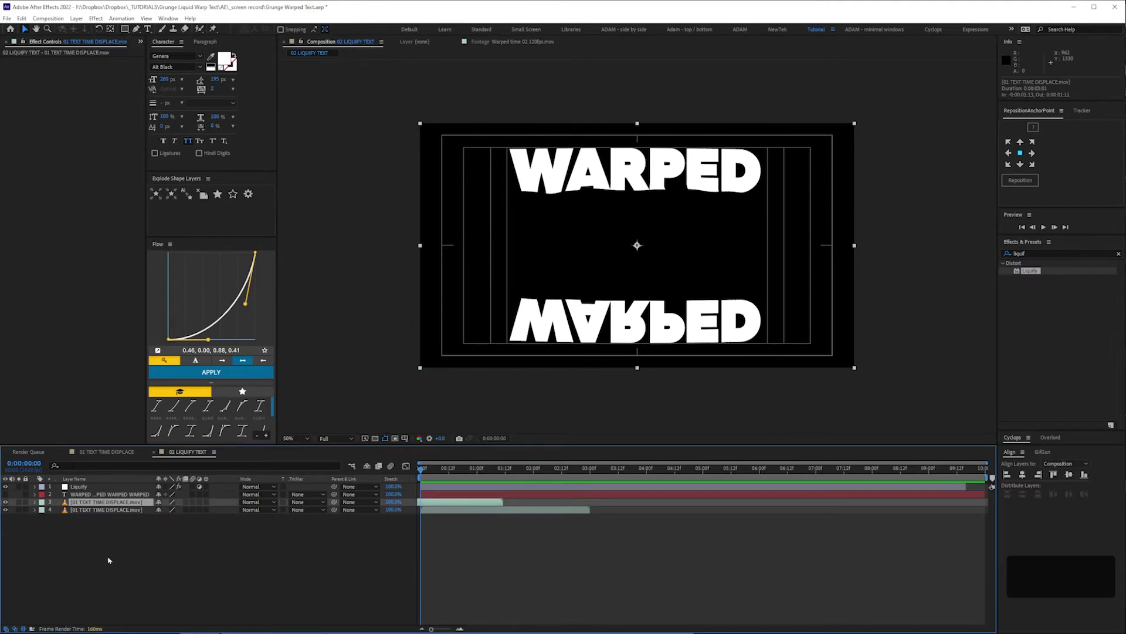
pyautogui.press('Delete')
pyautogui.click(510, 502)
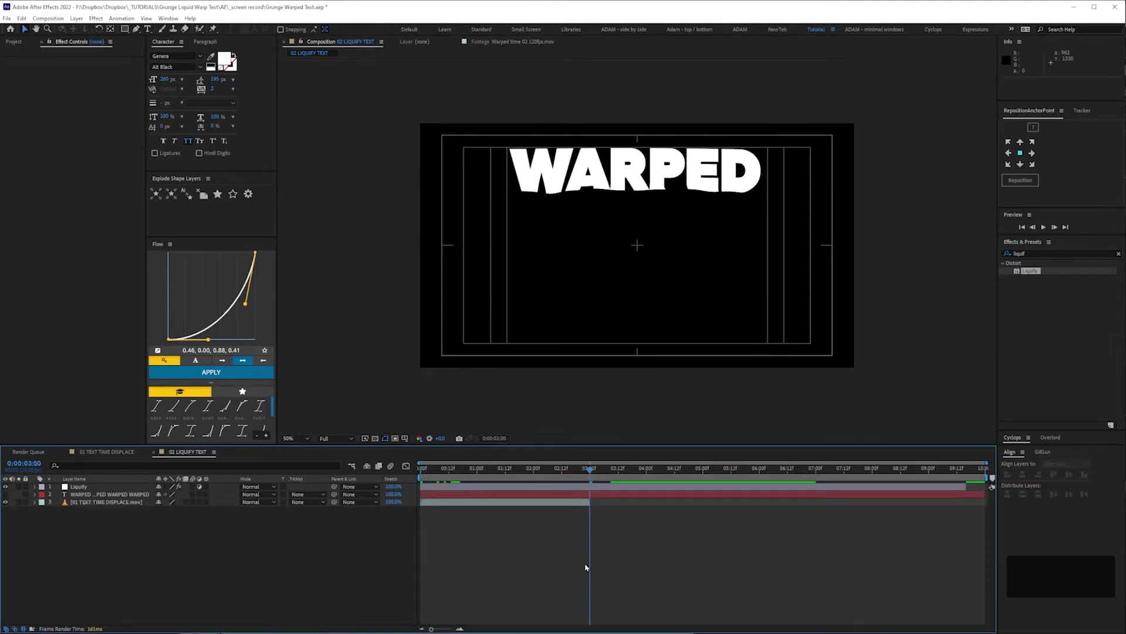
pyautogui.press('n')
pyautogui.press('space')
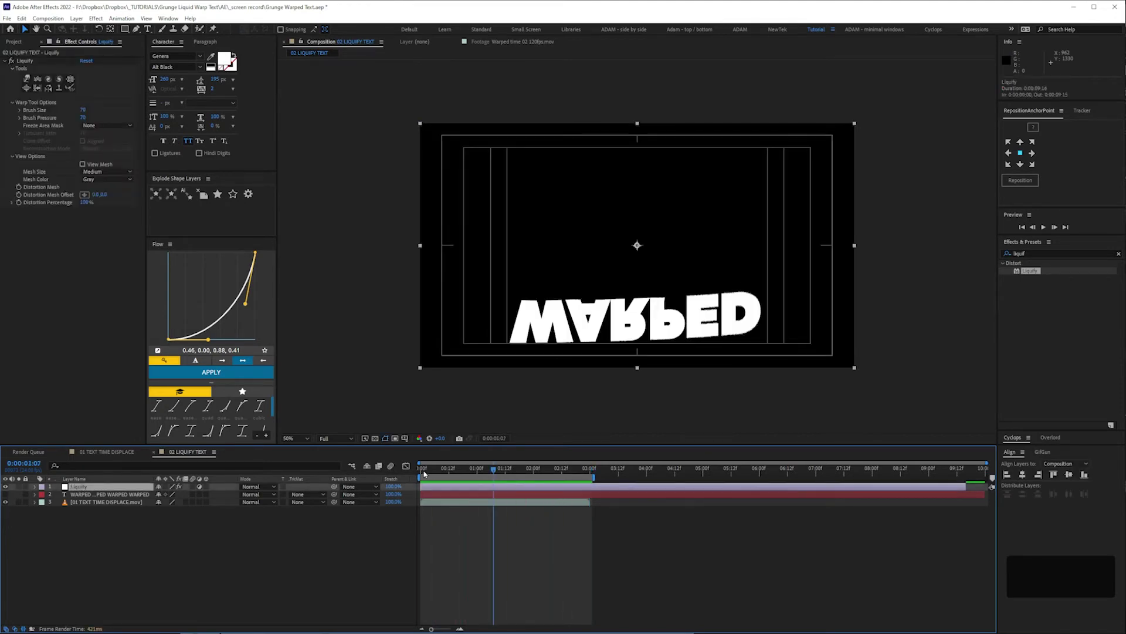
# - Keyframe Liquify's Distortion Percentage at 50% at 0:00:00:00 and reveal the layer's animated properties
pyautogui.moveTo(423, 469); pyautogui.dragTo(403, 475)
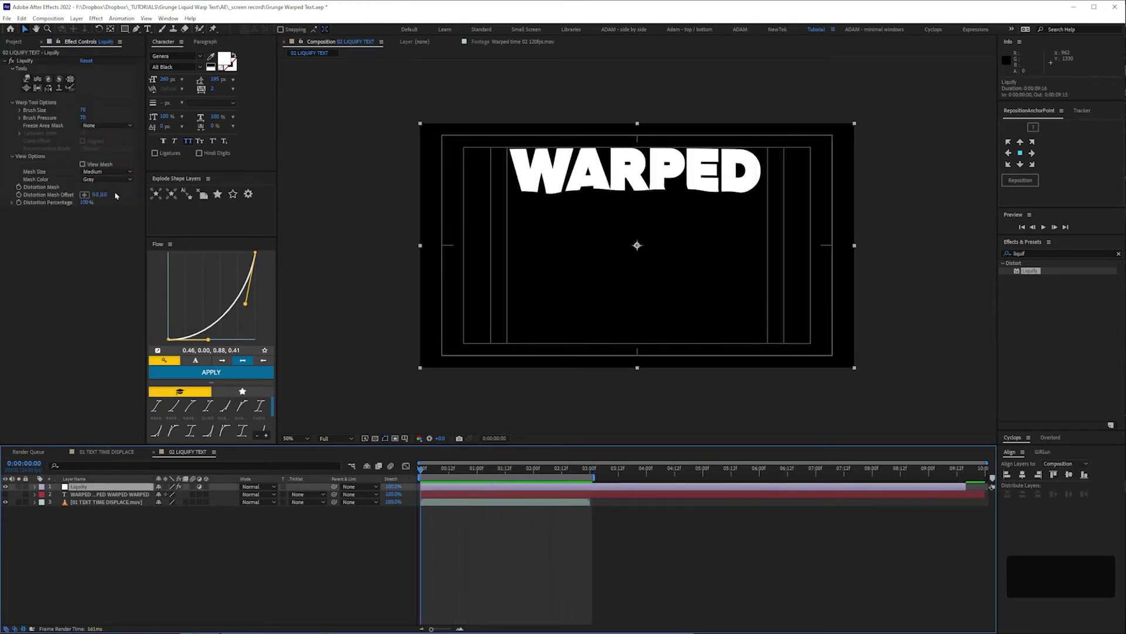
pyautogui.click(85, 203)
pyautogui.press('Return')
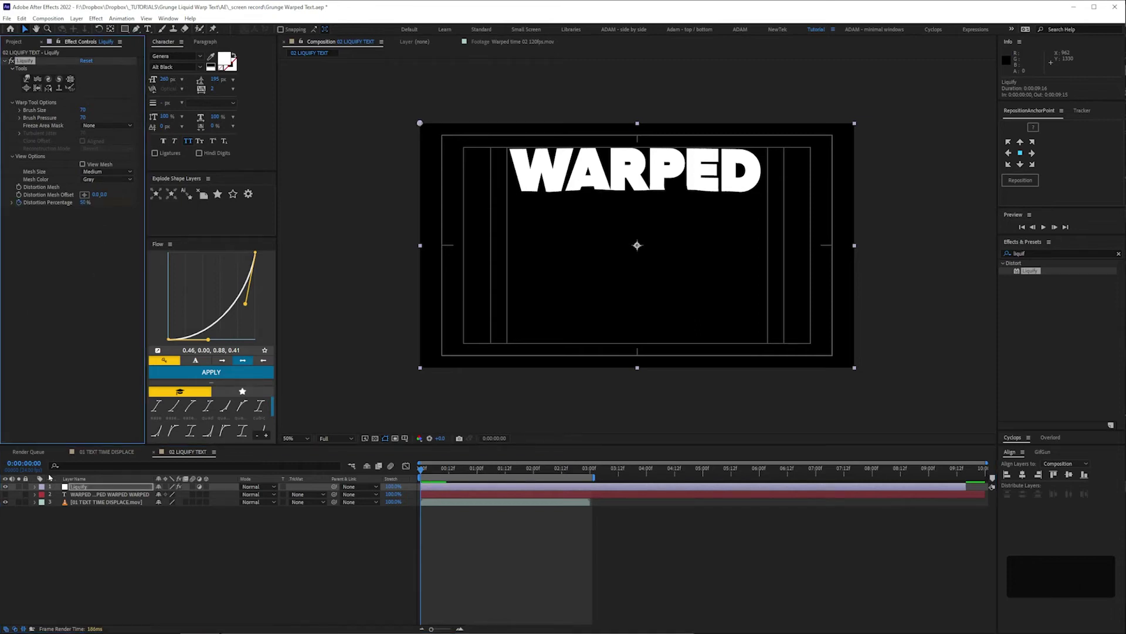
pyautogui.press('u')
# - Set Liquify's Distortion Percentage to 150% at 0:00:00:18, where the WARPED text is turning over
pyautogui.moveTo(464, 473); pyautogui.dragTo(463, 474)
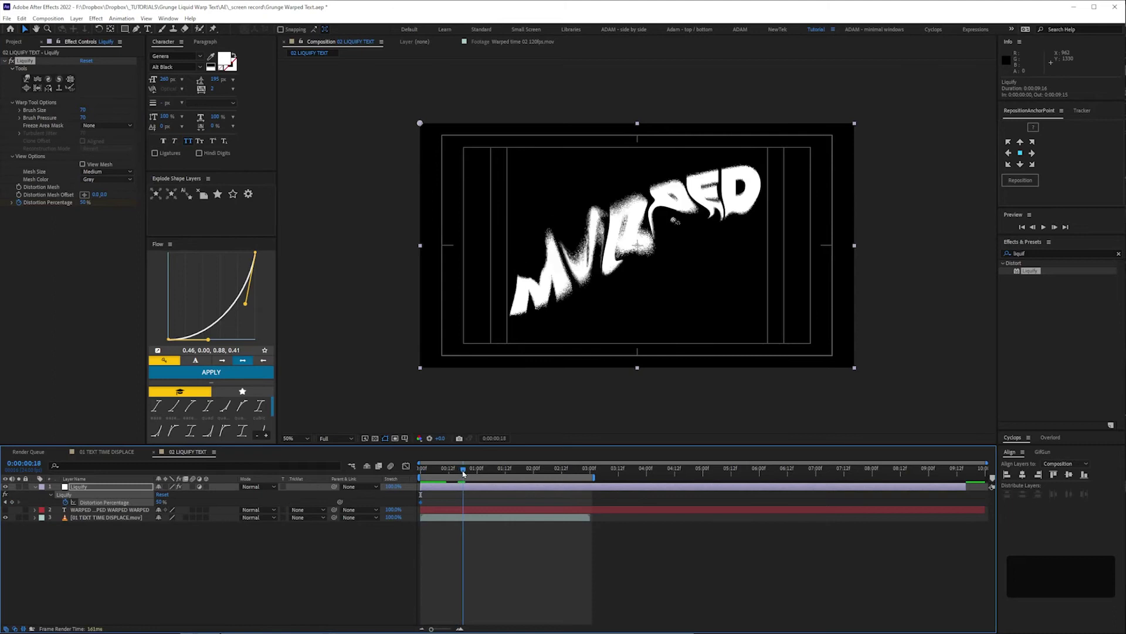
pyautogui.click(86, 202)
pyautogui.write('150')
pyautogui.press('Return')
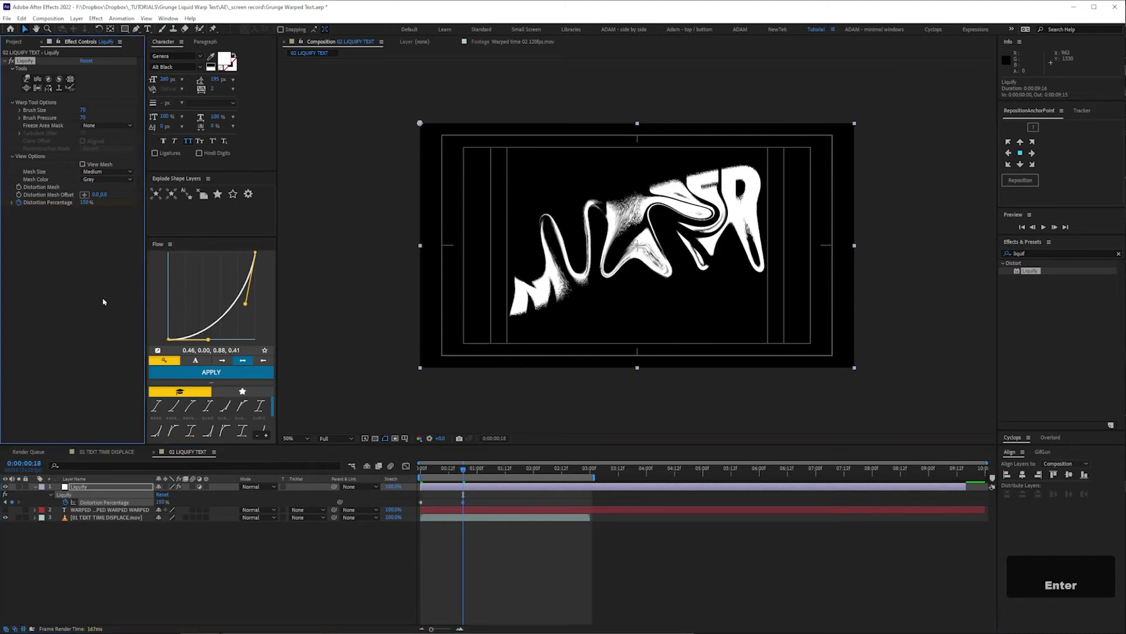
# - Add a 50% Distortion Percentage keyframe at 0:00:01:11, repeat the 150% and 50% keyframes through the clip's end, and preview the loop
pyautogui.moveTo(485, 474); pyautogui.dragTo(506, 476)
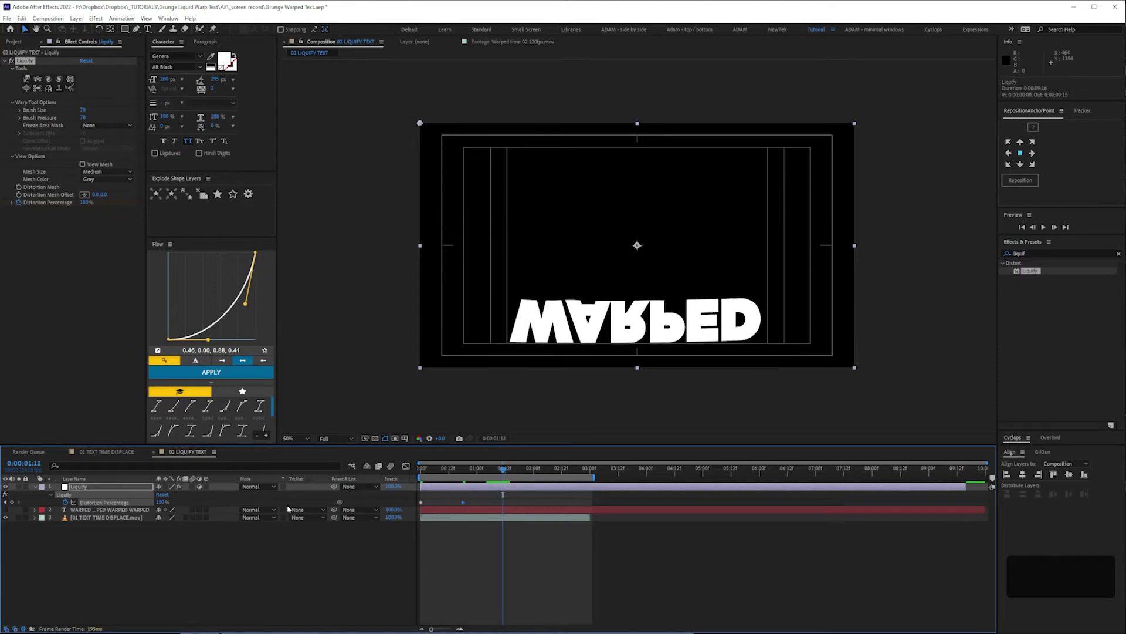
pyautogui.moveTo(508, 503); pyautogui.dragTo(406, 512)
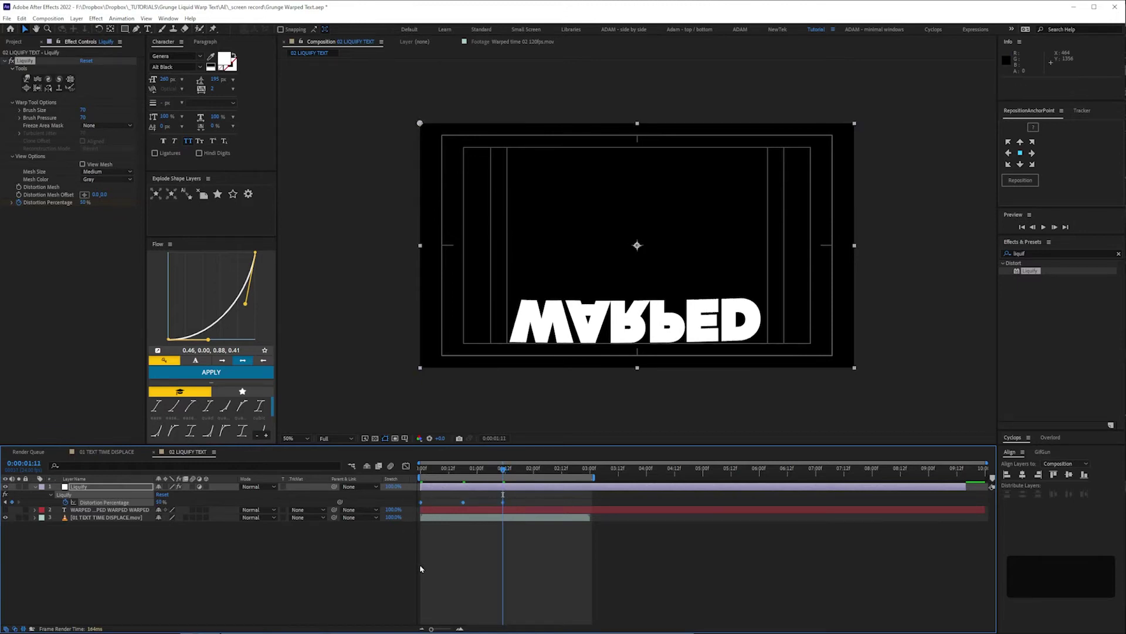
pyautogui.click(579, 561)
pyautogui.click(589, 470)
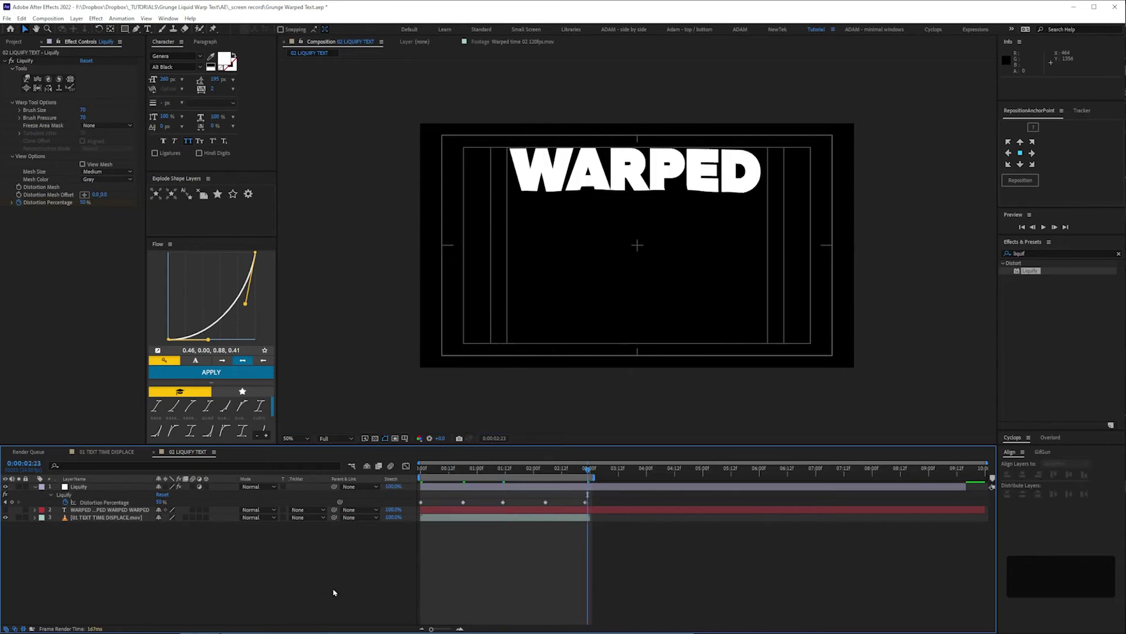
pyautogui.press('KP_0')
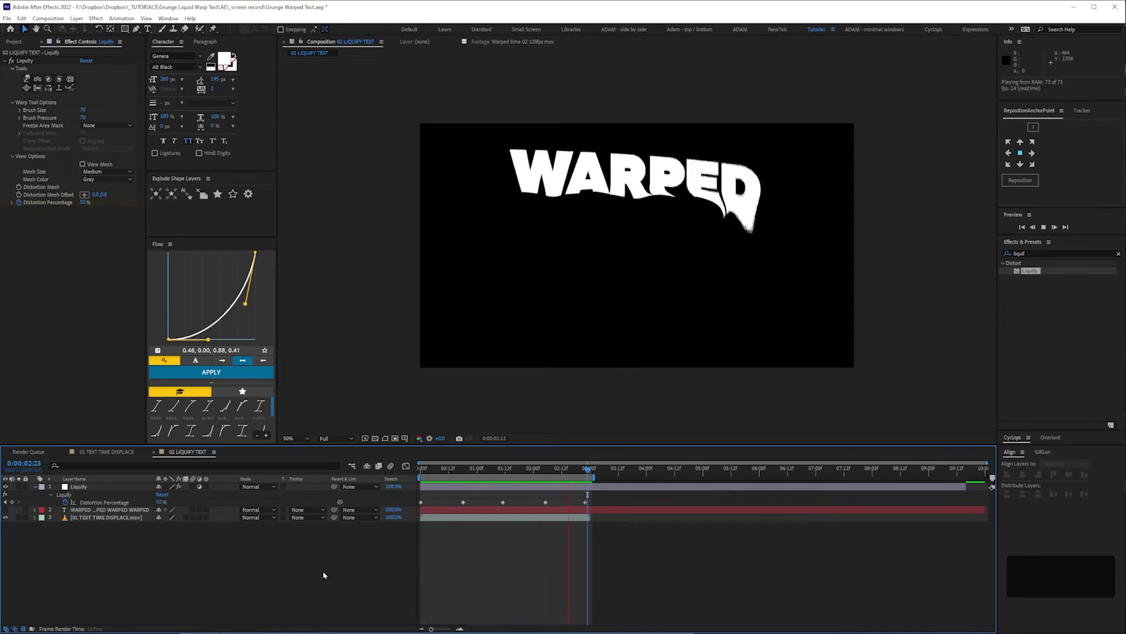
pyautogui.press('space')
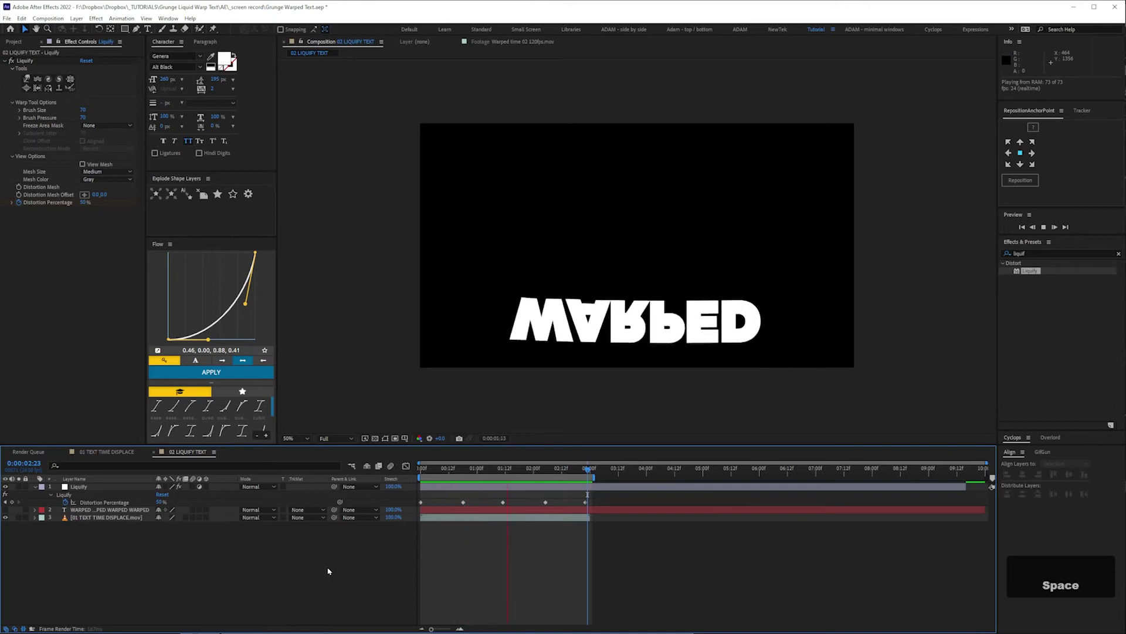